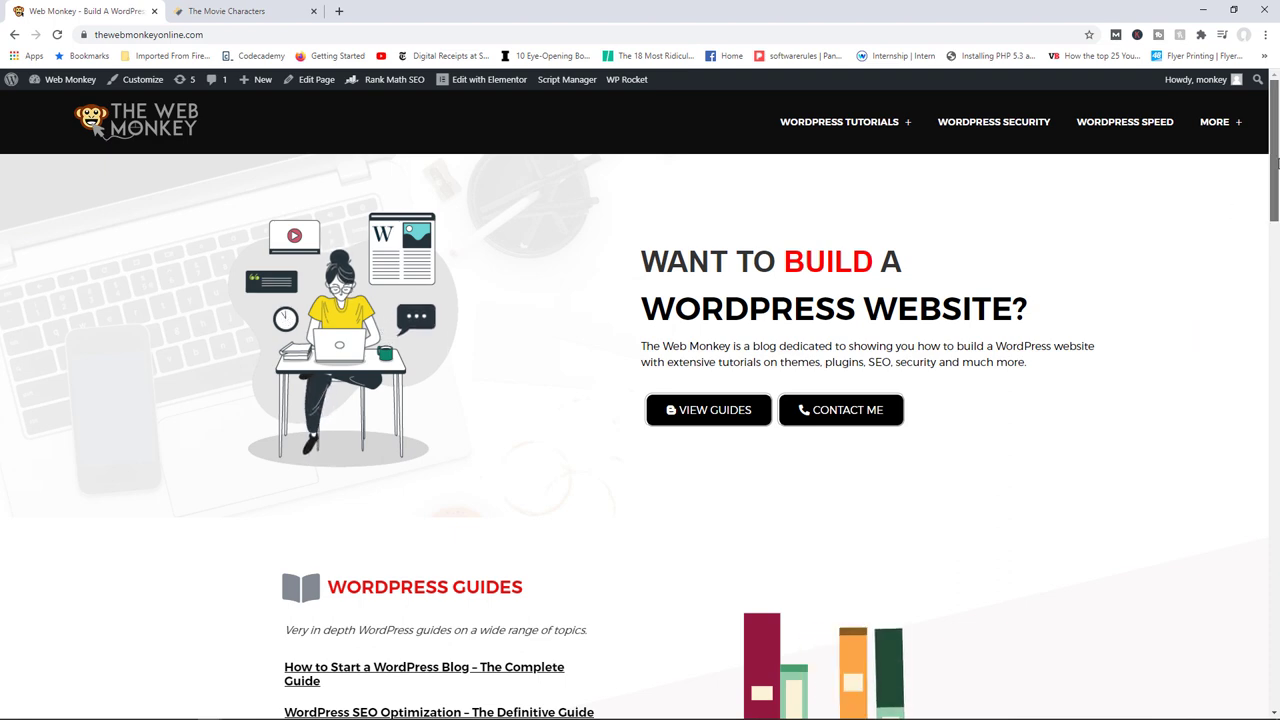
- Review The Movie Characters homepage layout, then return to the Web Monkey WordPress dashboard
scroll(1274, 200, down, 1)
scroll(1274, 200, down, 3)
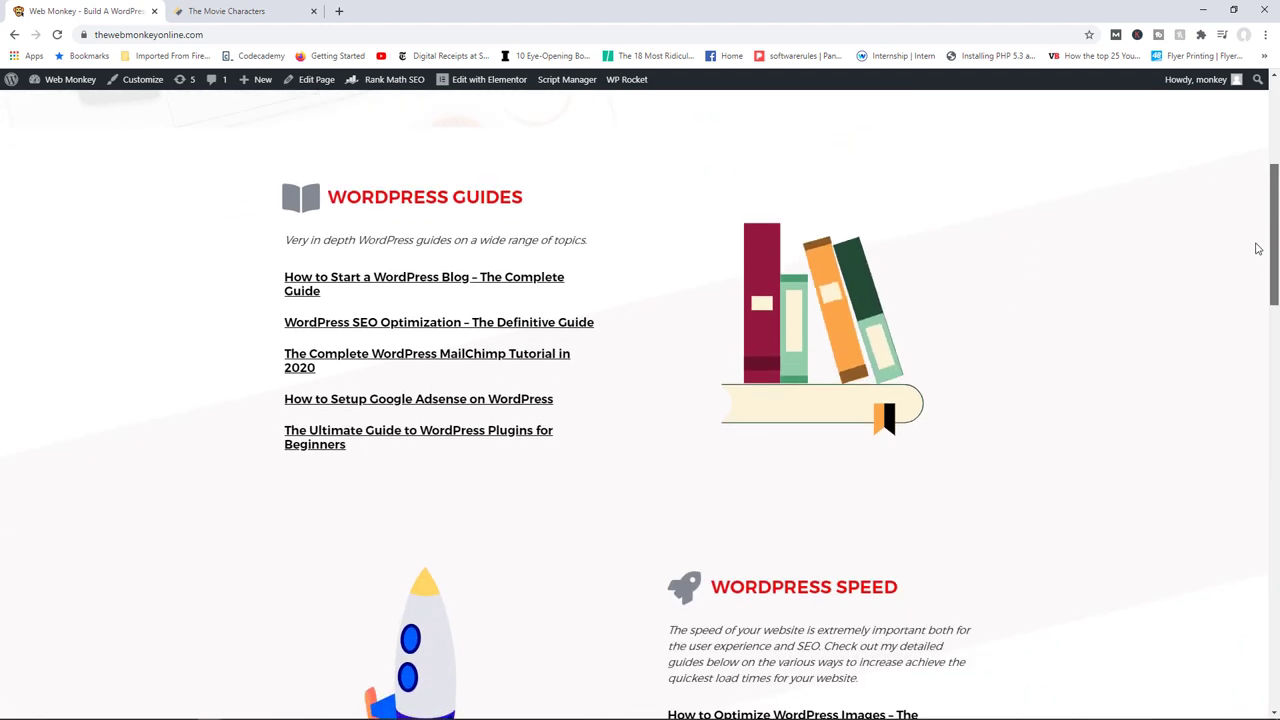
scroll(1258, 248, up, 2)
scroll(1255, 196, up, 2)
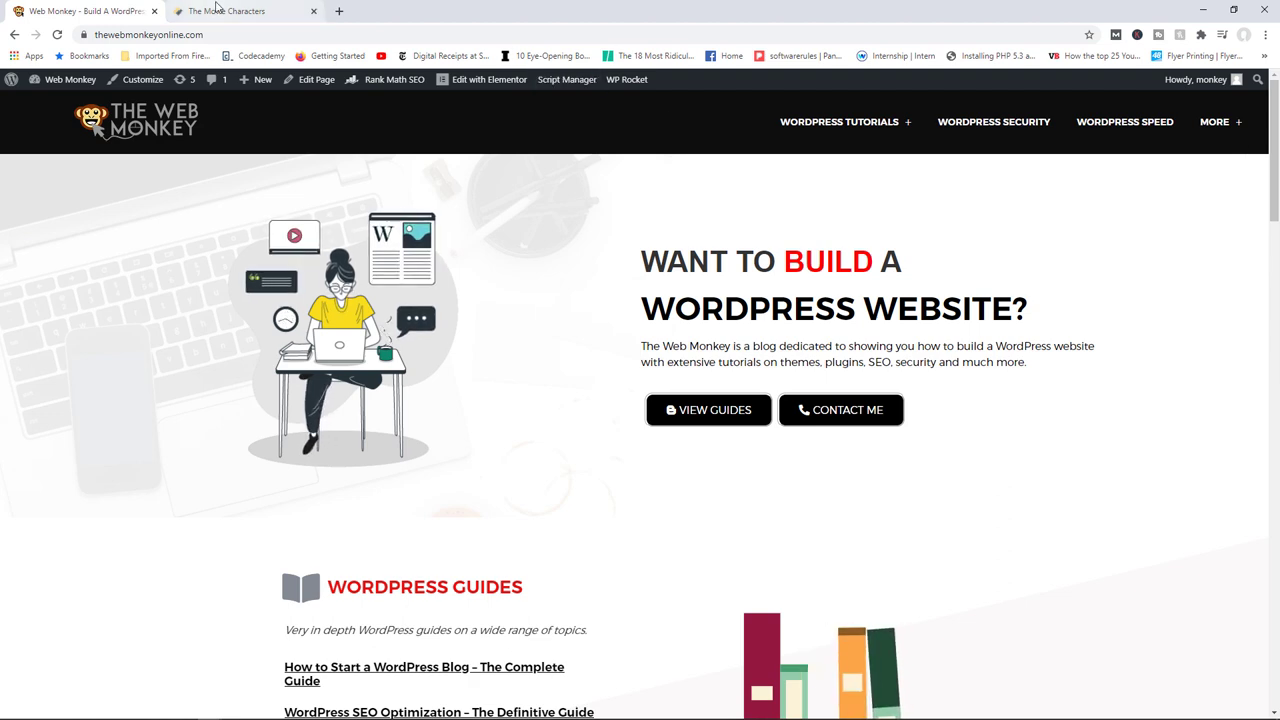
click(222, 10)
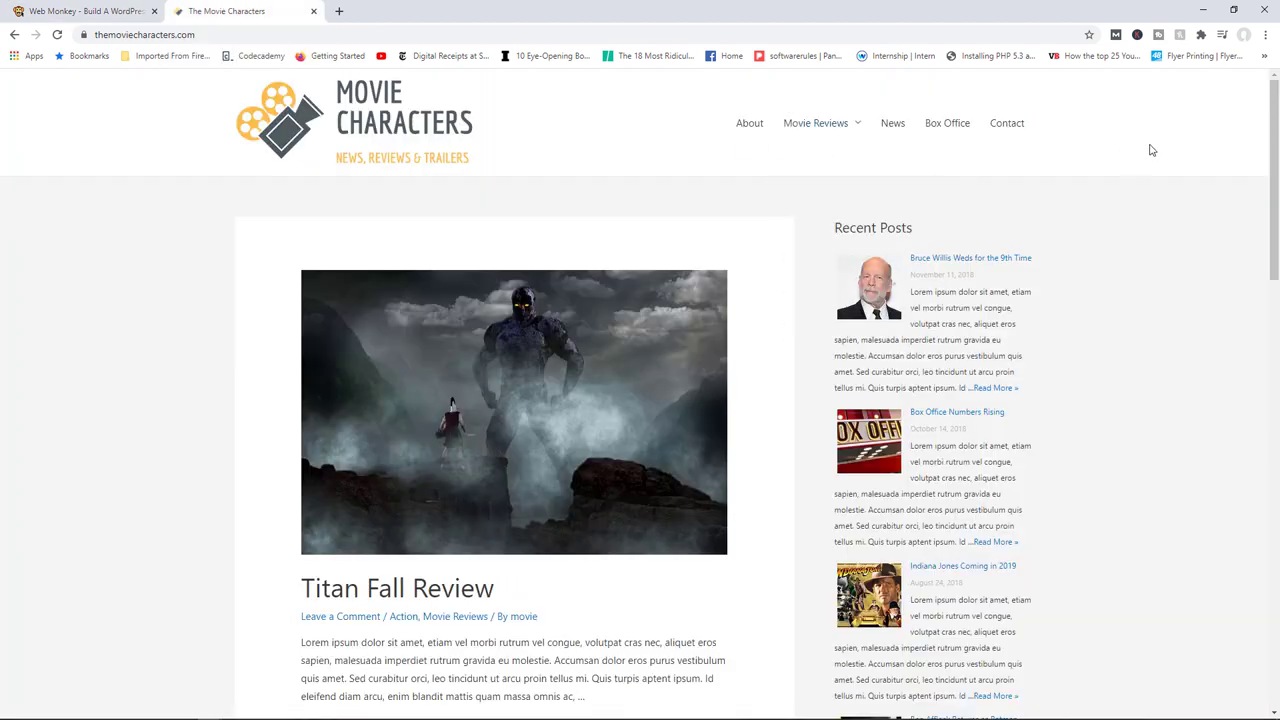
drag(1274, 112, 1268, 152)
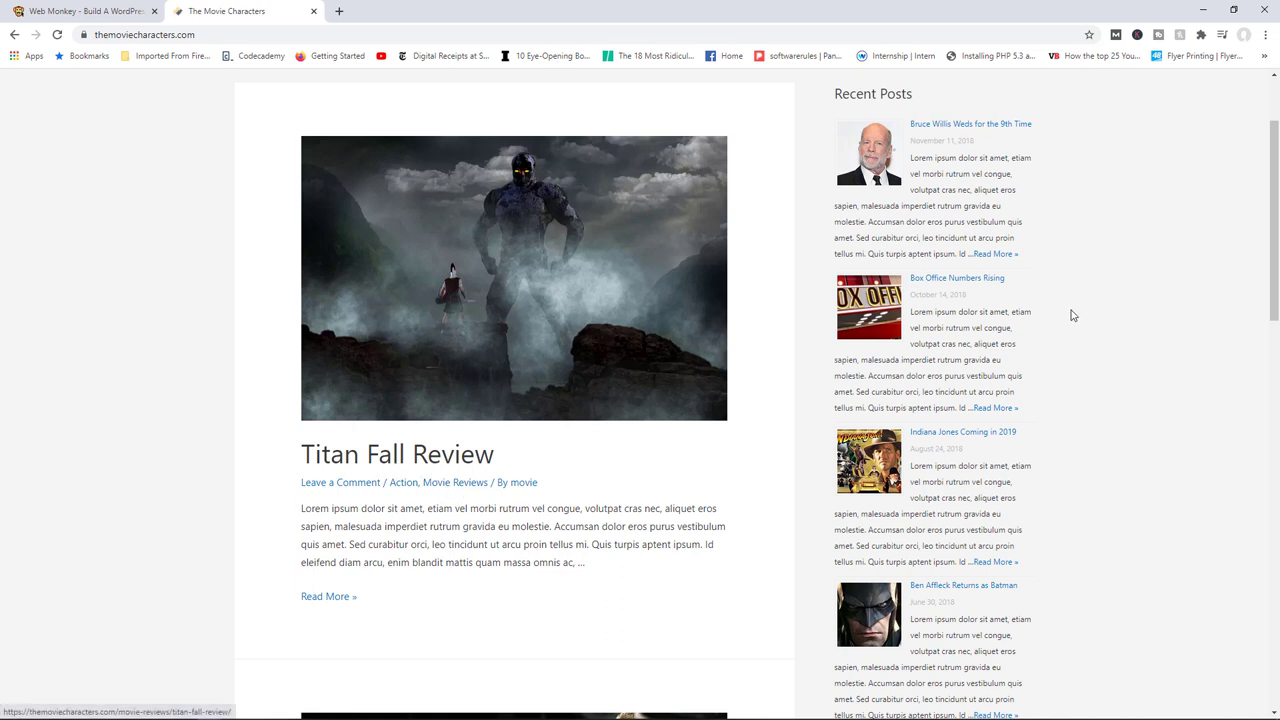
drag(1274, 206, 1273, 180)
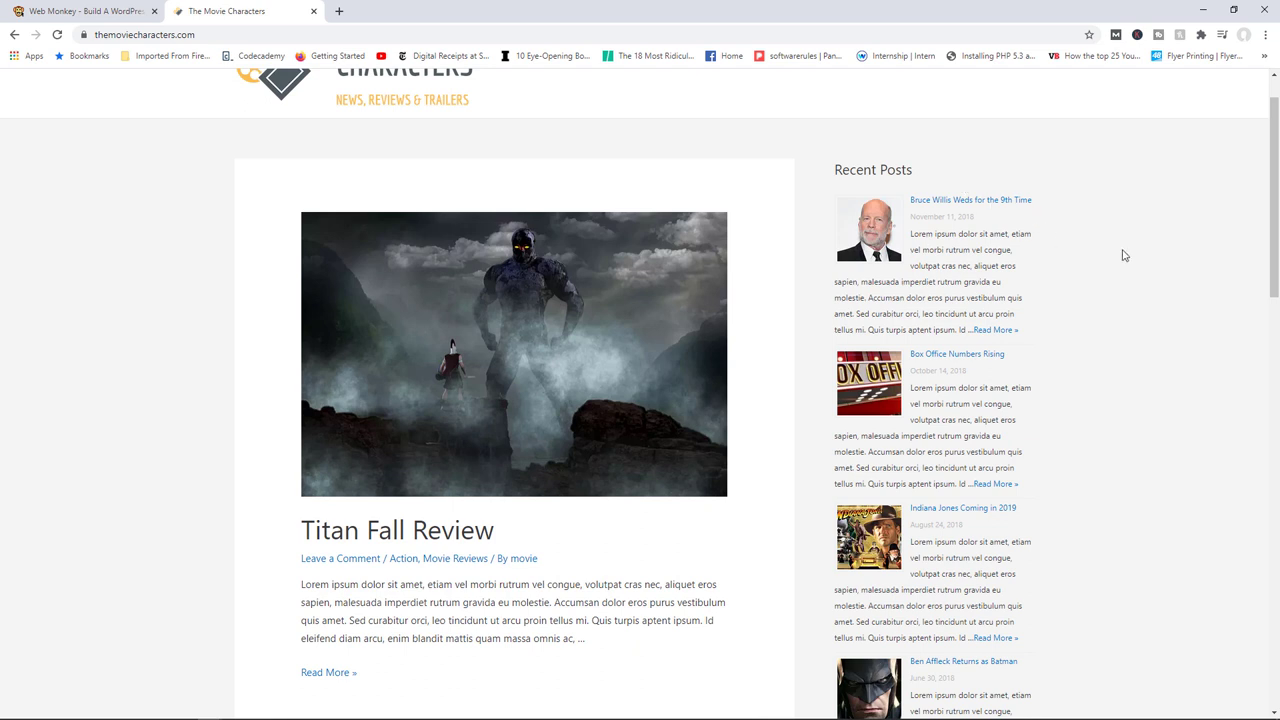
scroll(1123, 255, up, 1)
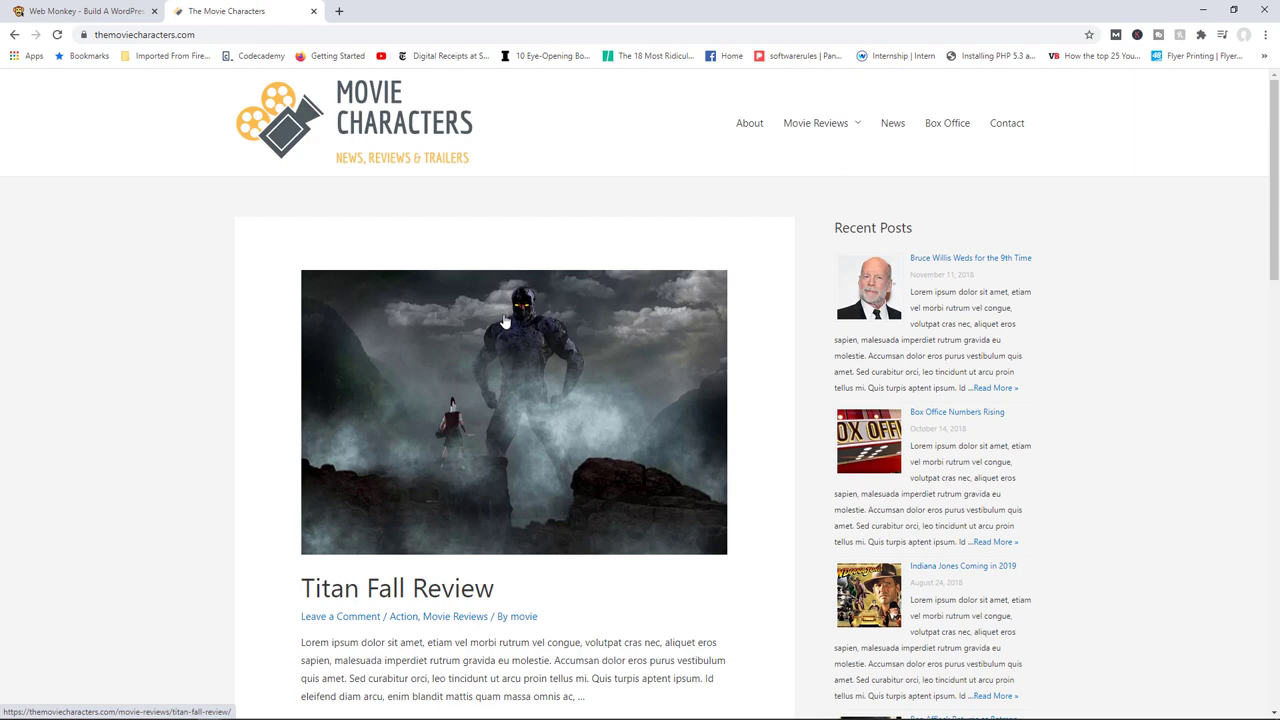
click(100, 20)
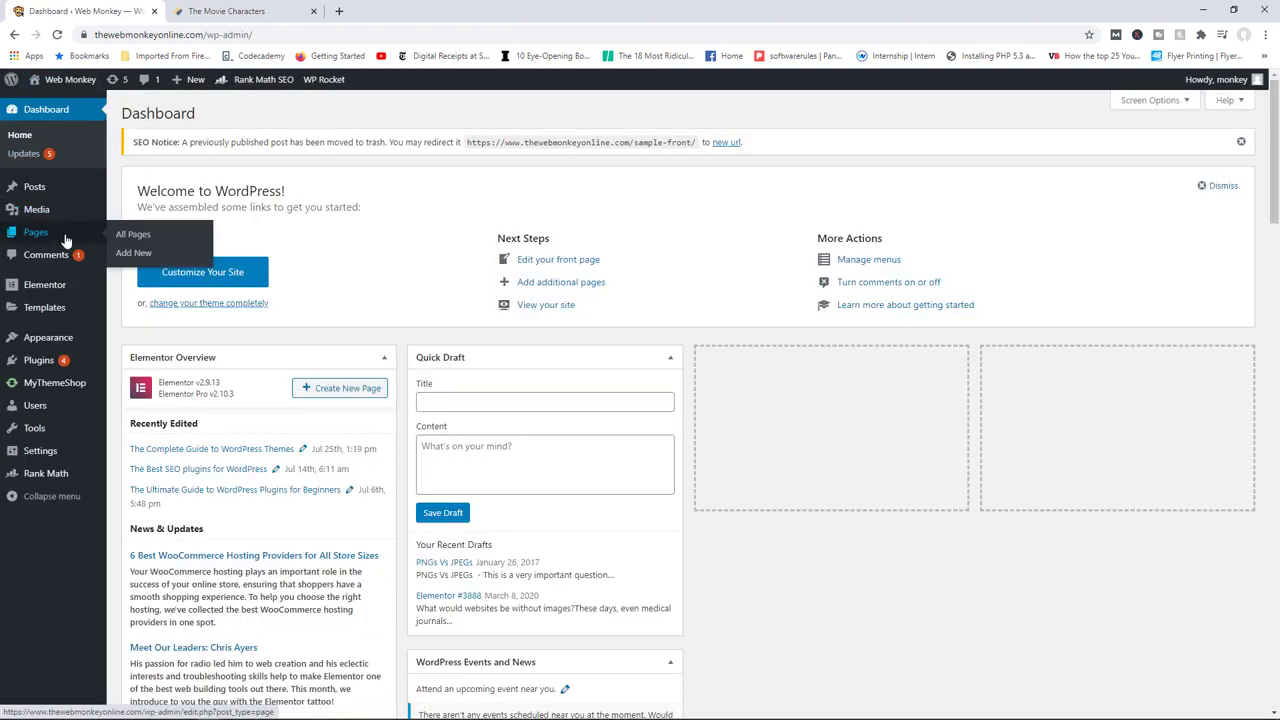
- Publish a new page titled 'Test Home Page' and go back to the Pages list
click(143, 254)
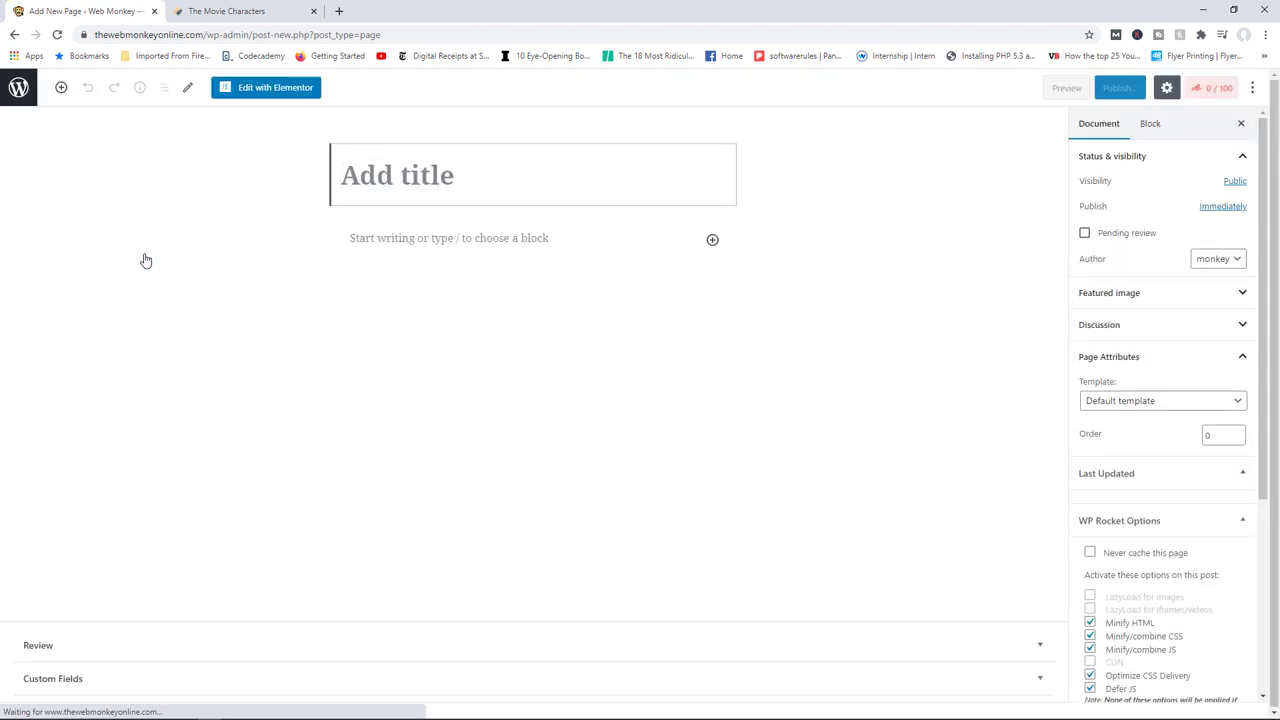
text(Test )
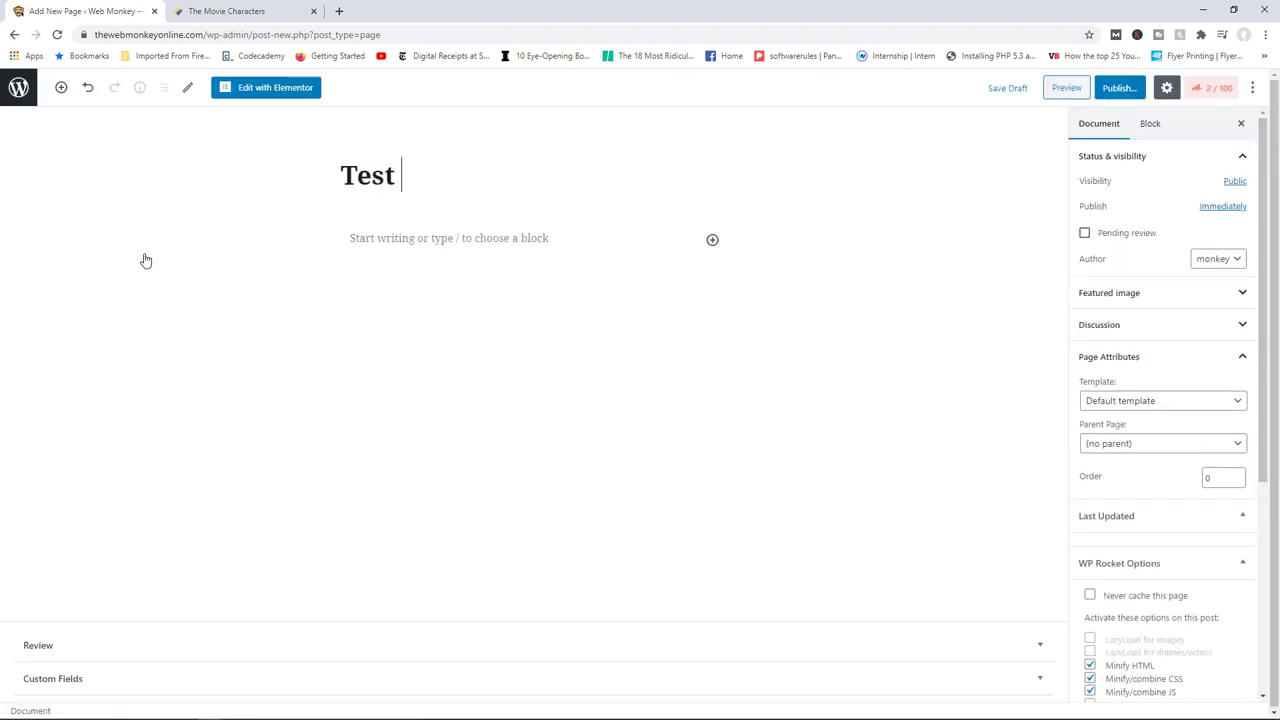
text(Home Page)
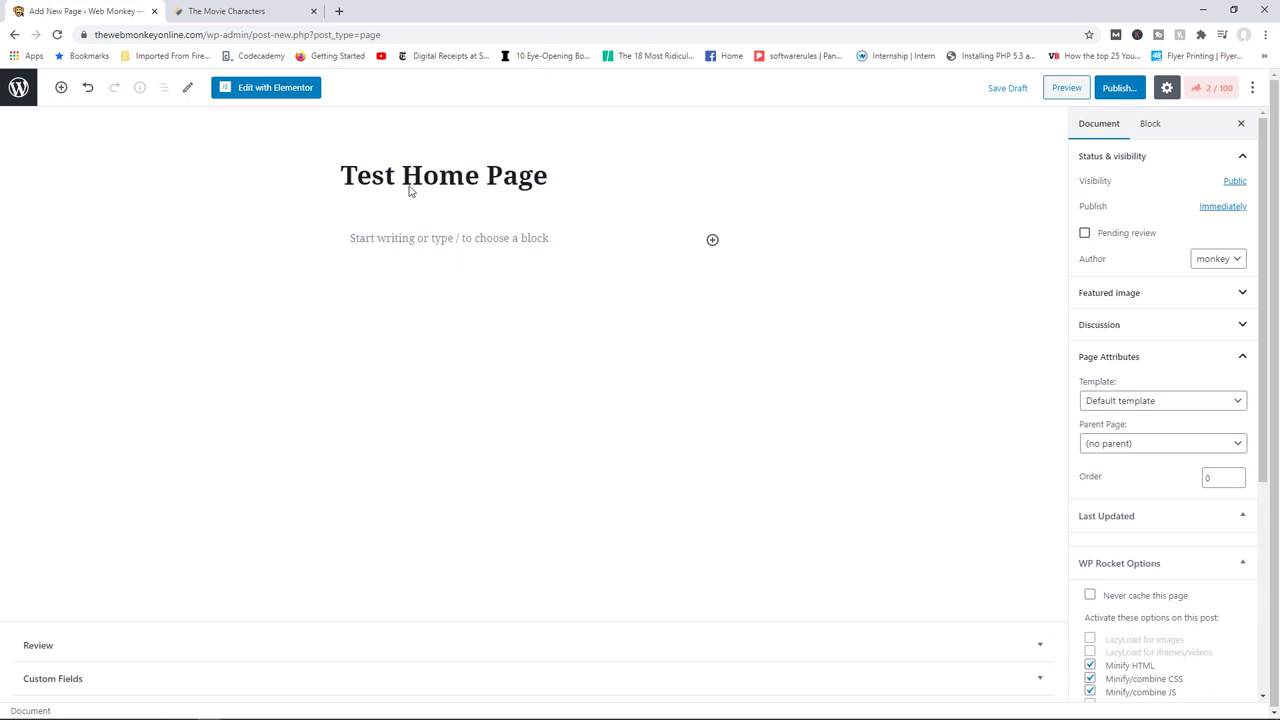
click(1119, 90)
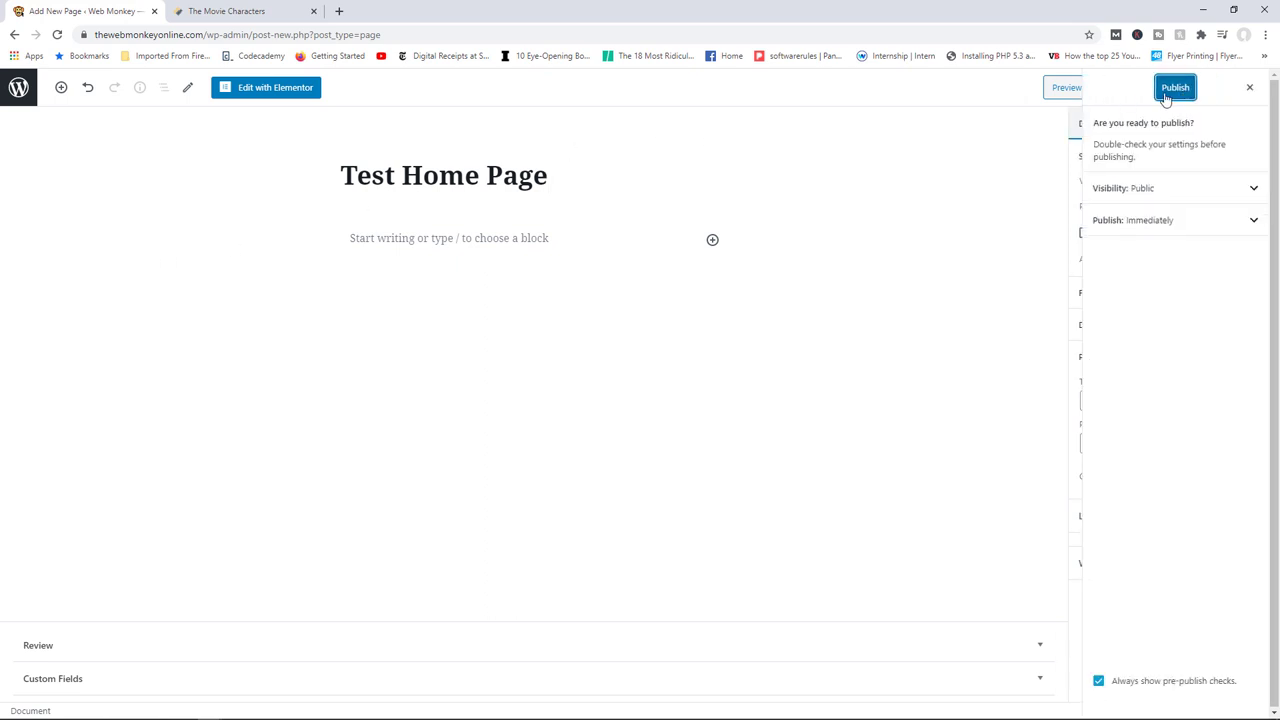
click(1170, 94)
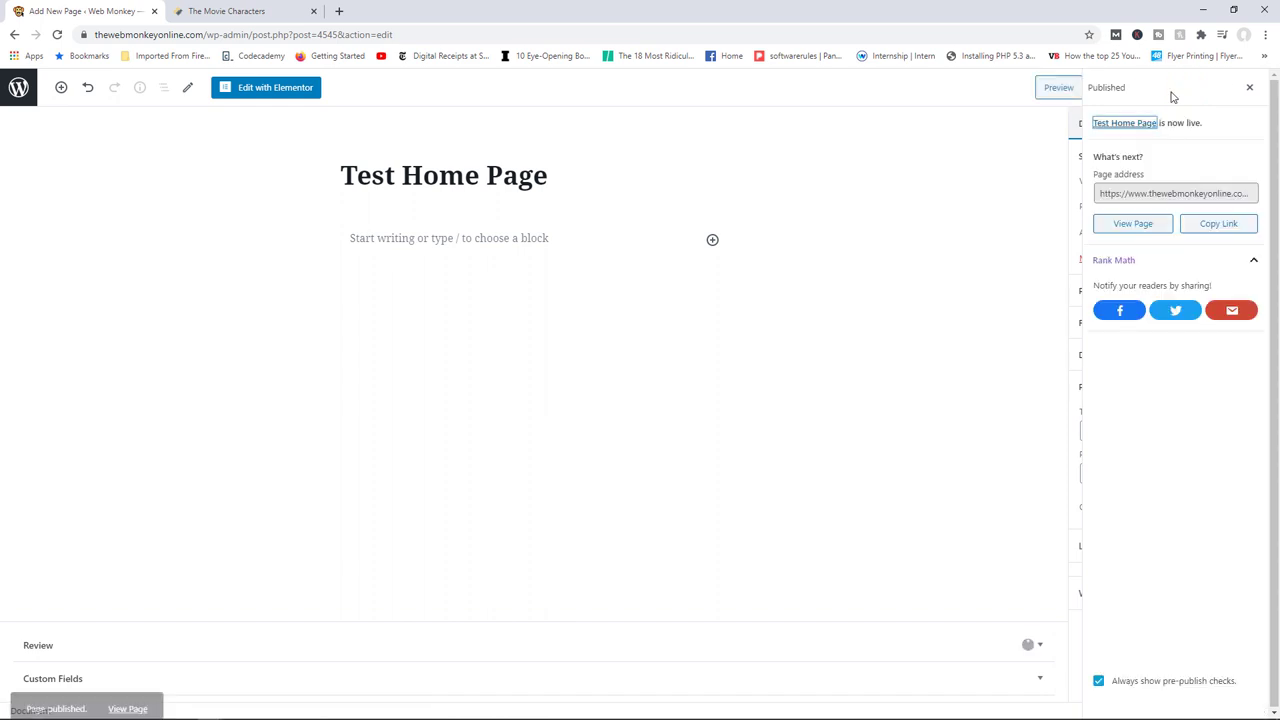
click(16, 89)
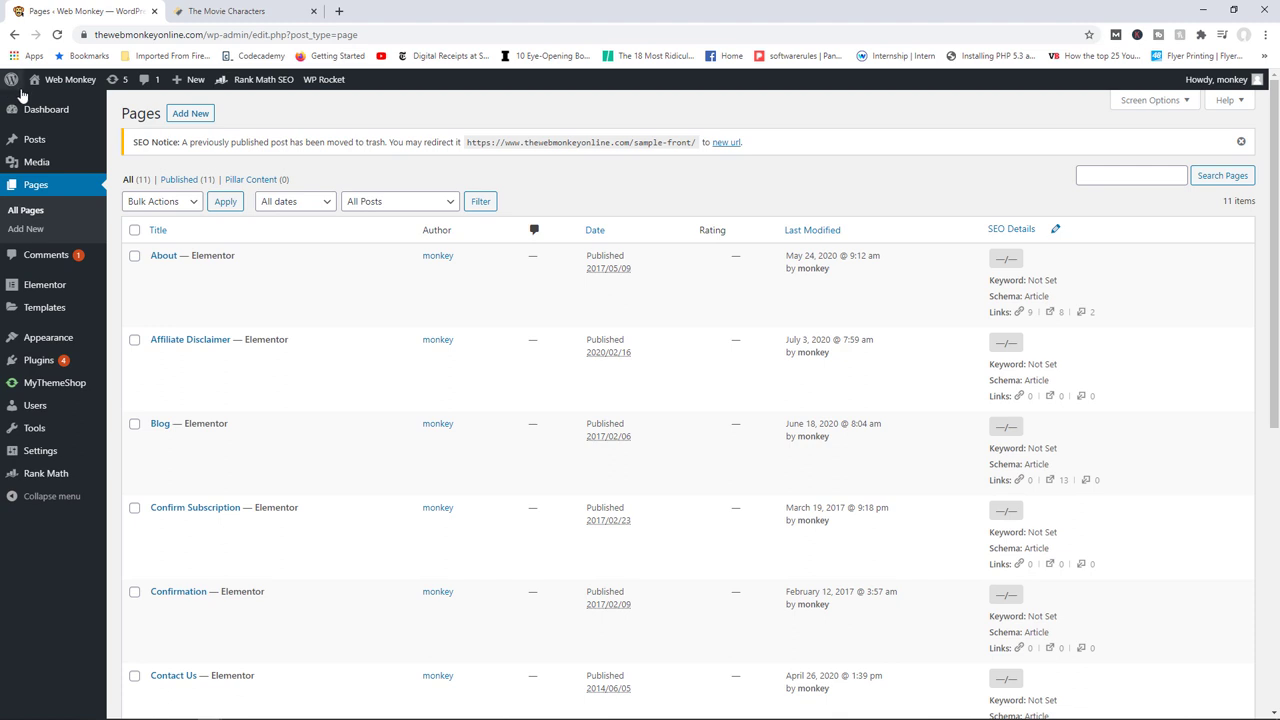
- Create a Page-type Elementor template named 'Sample Home Page' and open it in the editor
mouse_move(65, 291)
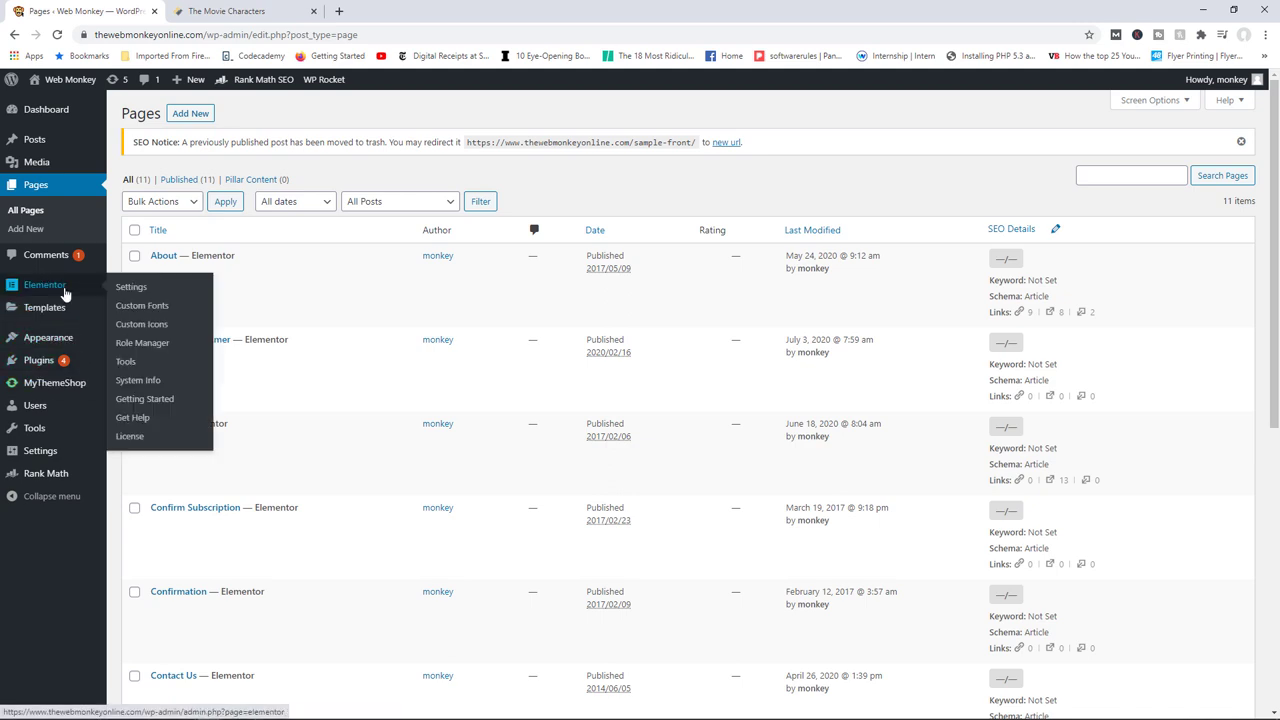
mouse_move(59, 314)
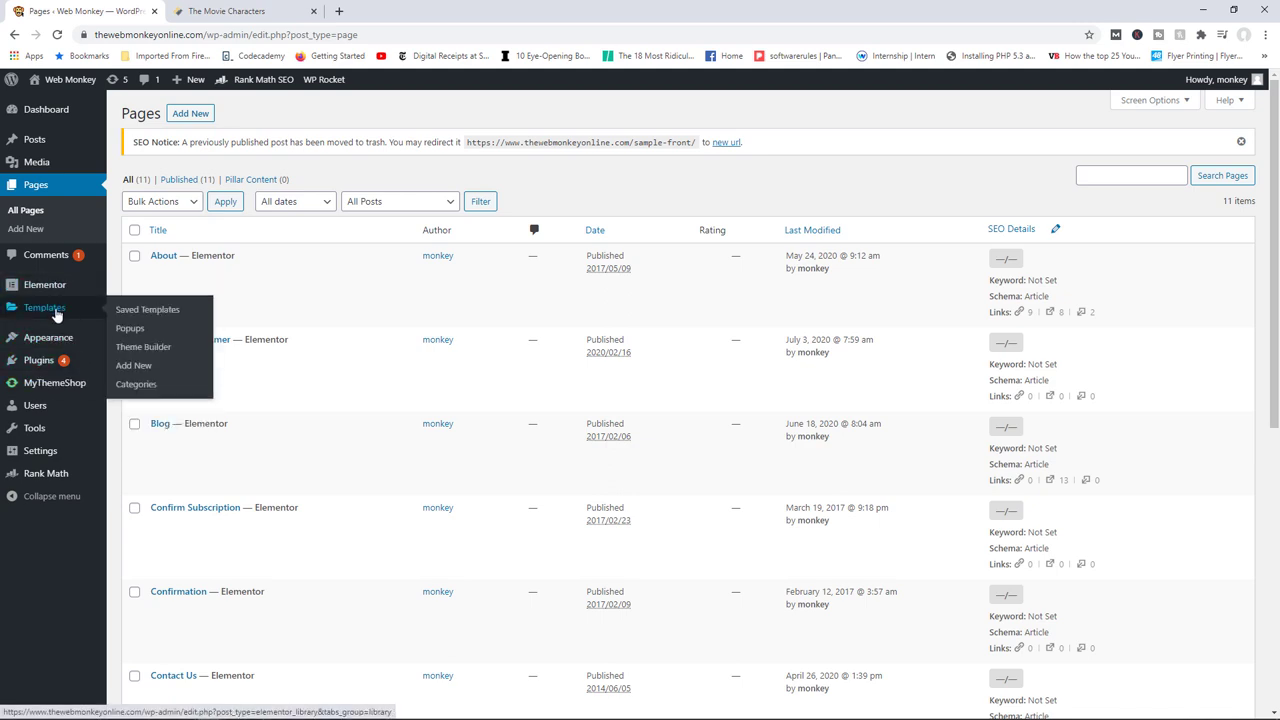
click(144, 365)
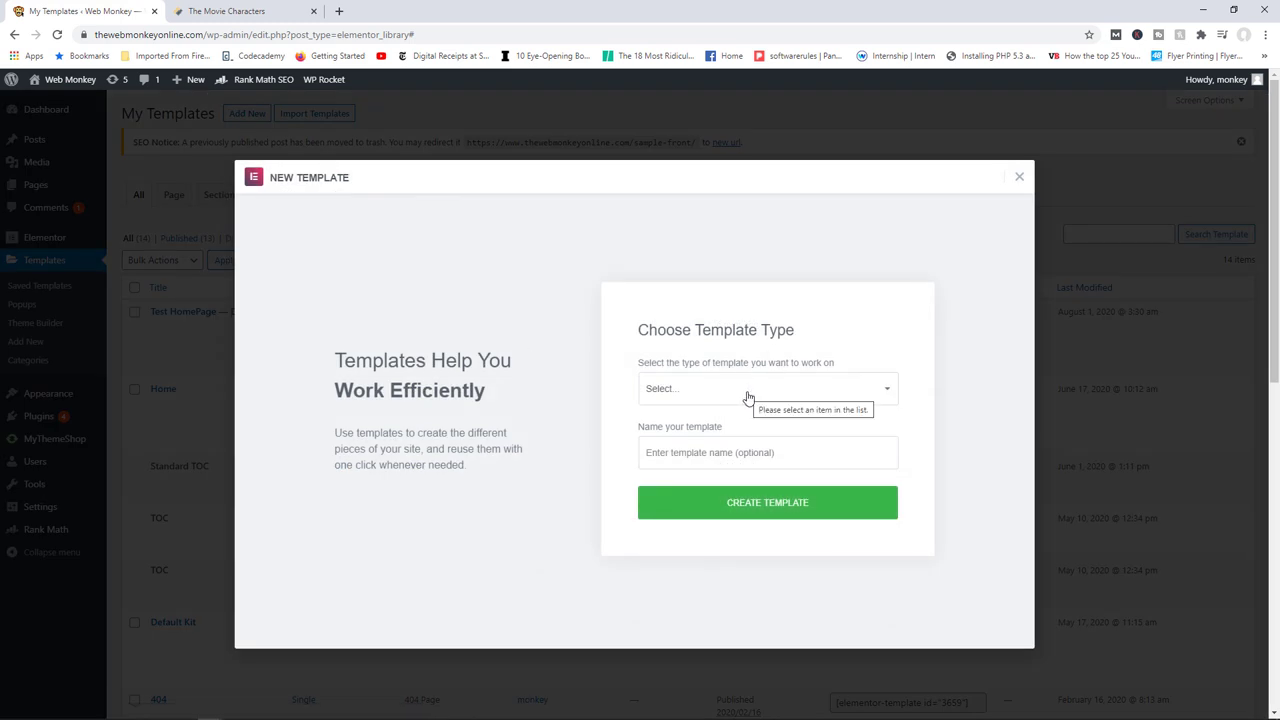
click(748, 397)
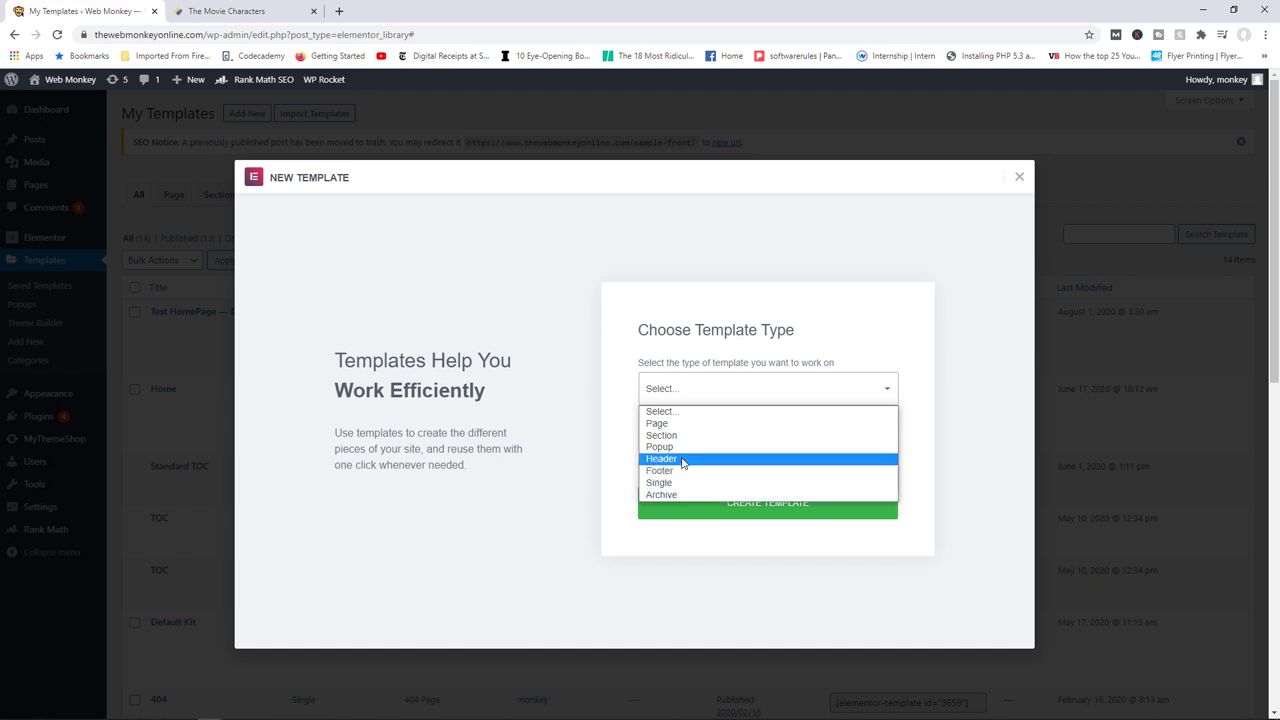
click(677, 424)
click(676, 452)
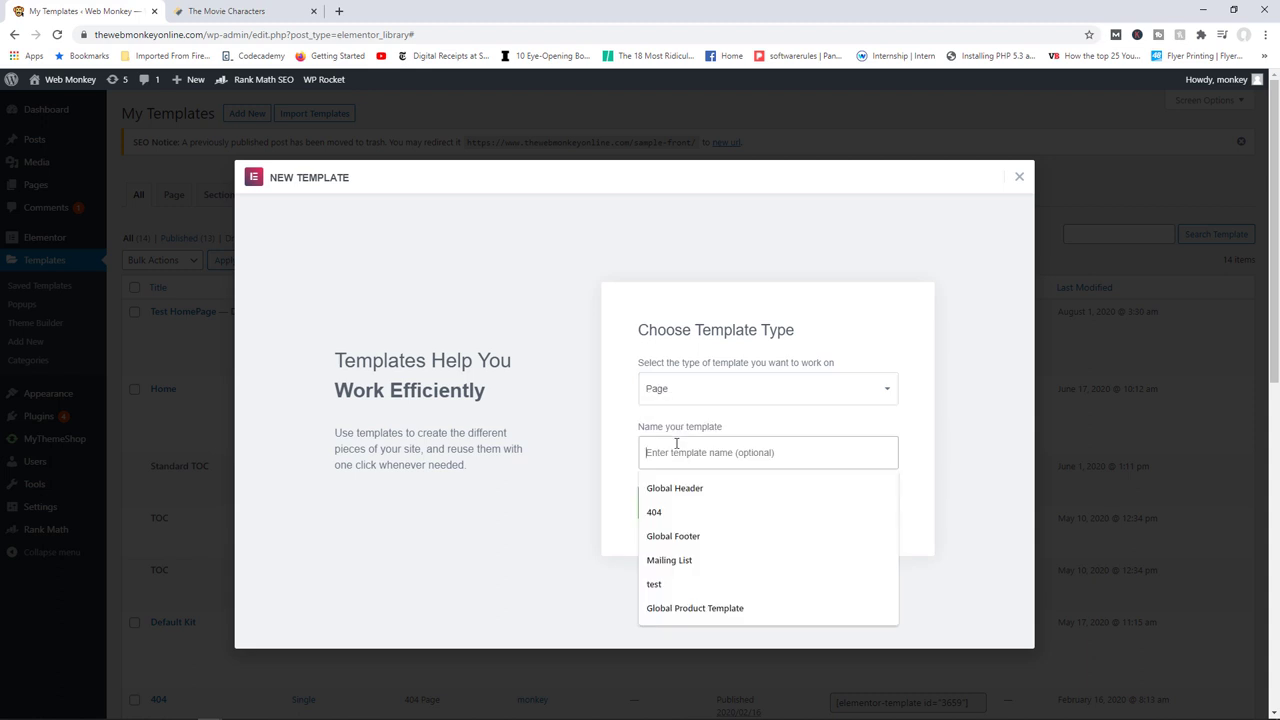
text(Sa)
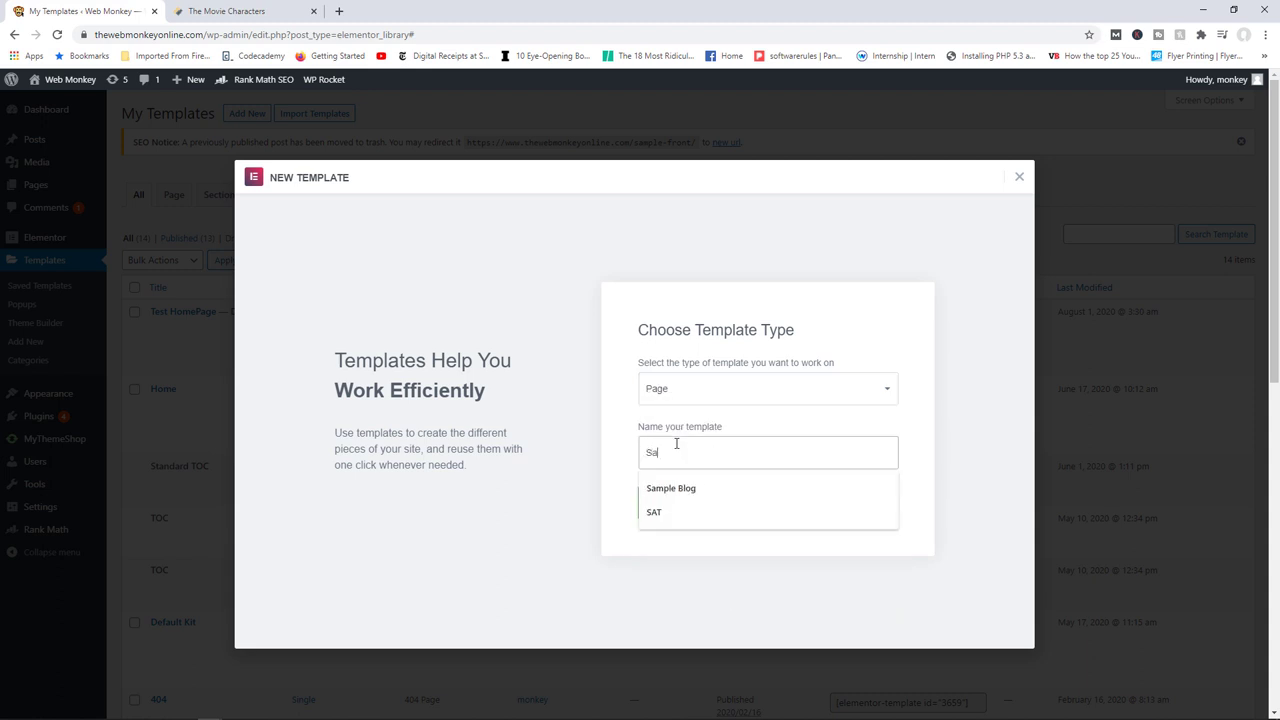
text(mple Home Page)
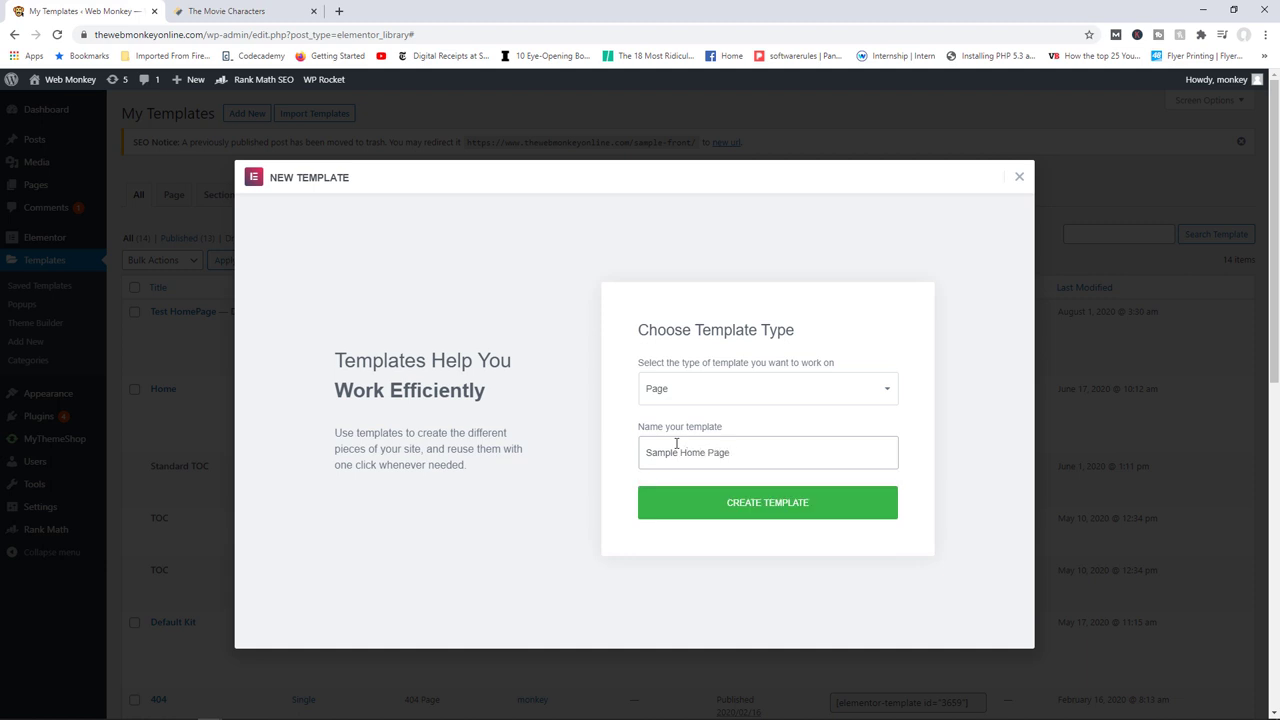
click(791, 505)
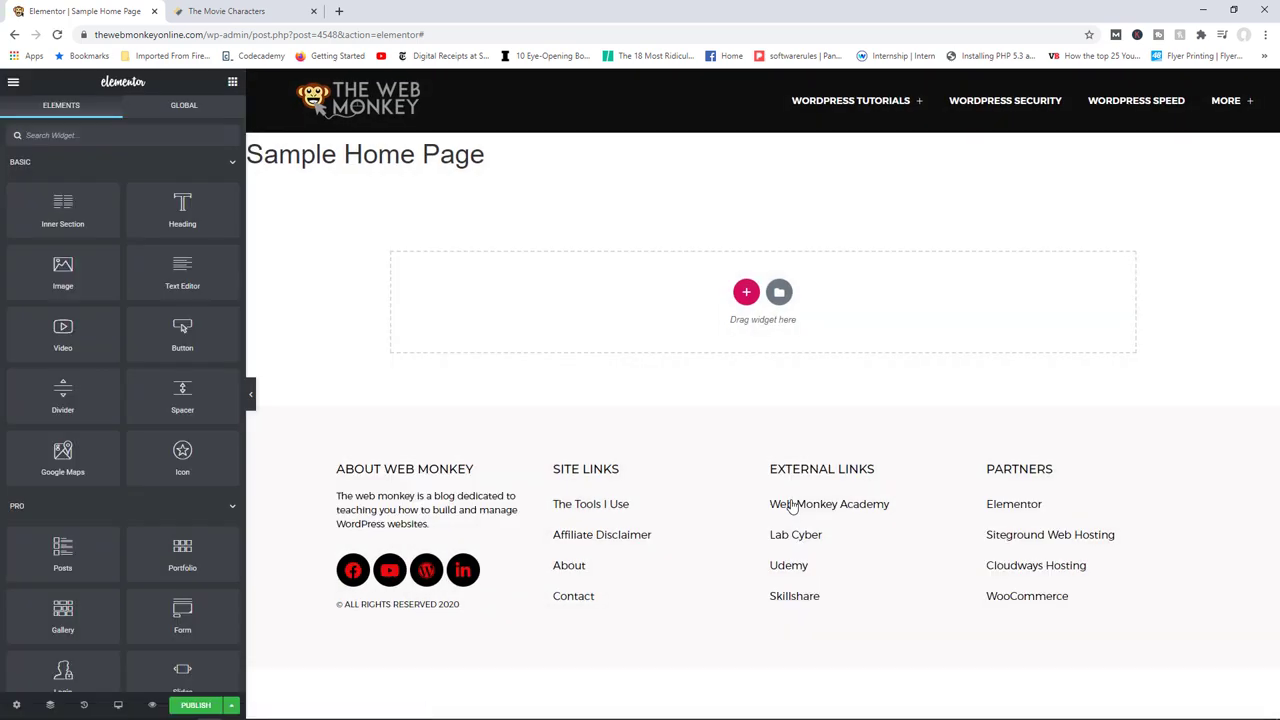
- Add a two-column inner section and resize its columns to a 70% / 30% split
click(222, 10)
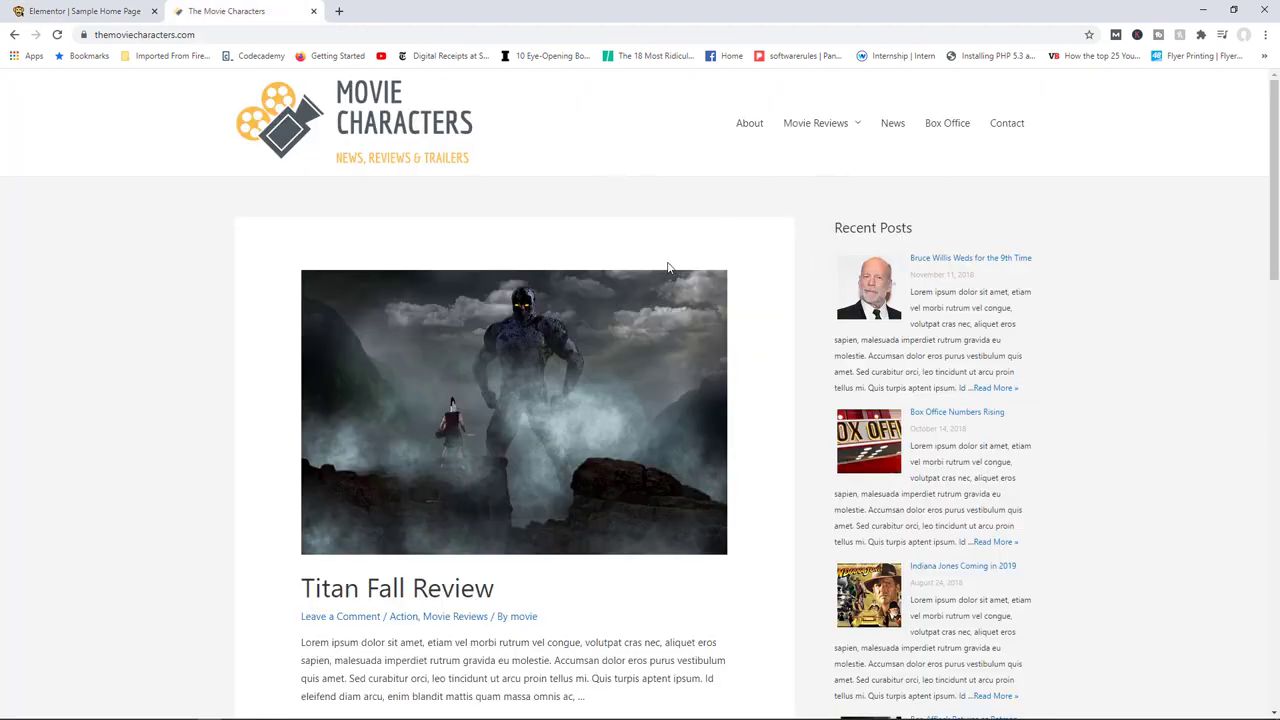
click(90, 11)
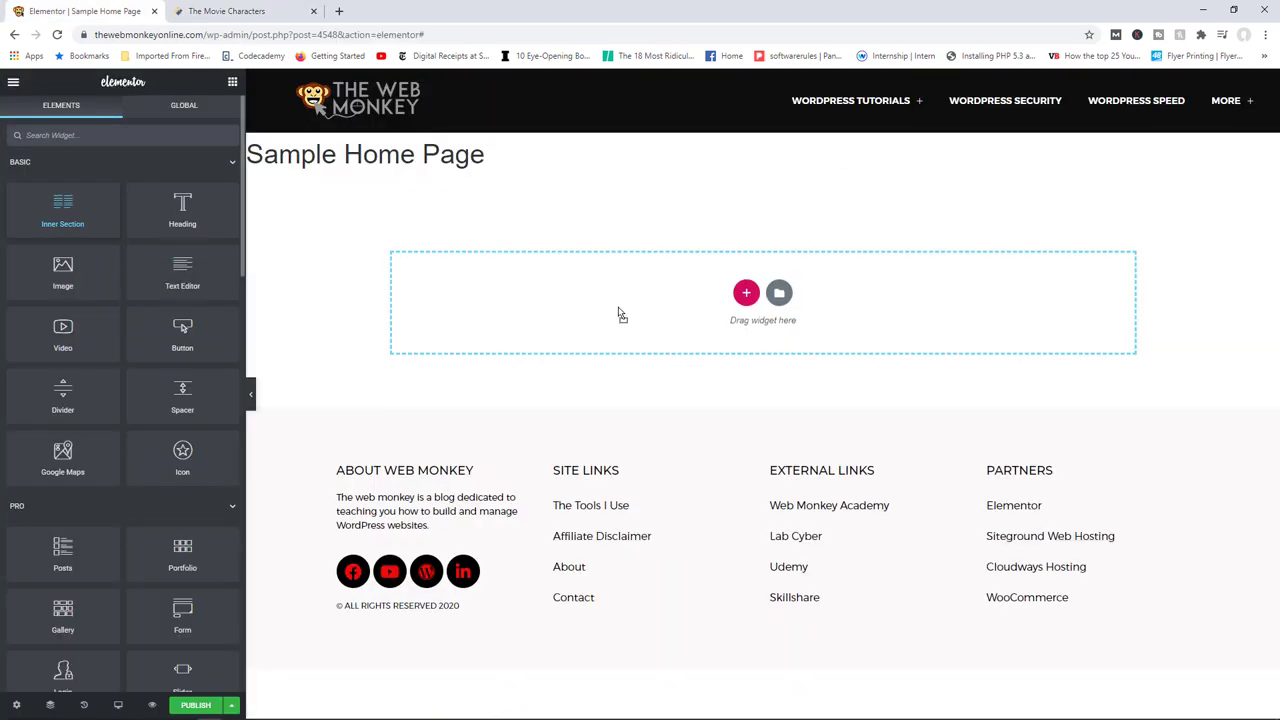
drag(619, 314, 617, 314)
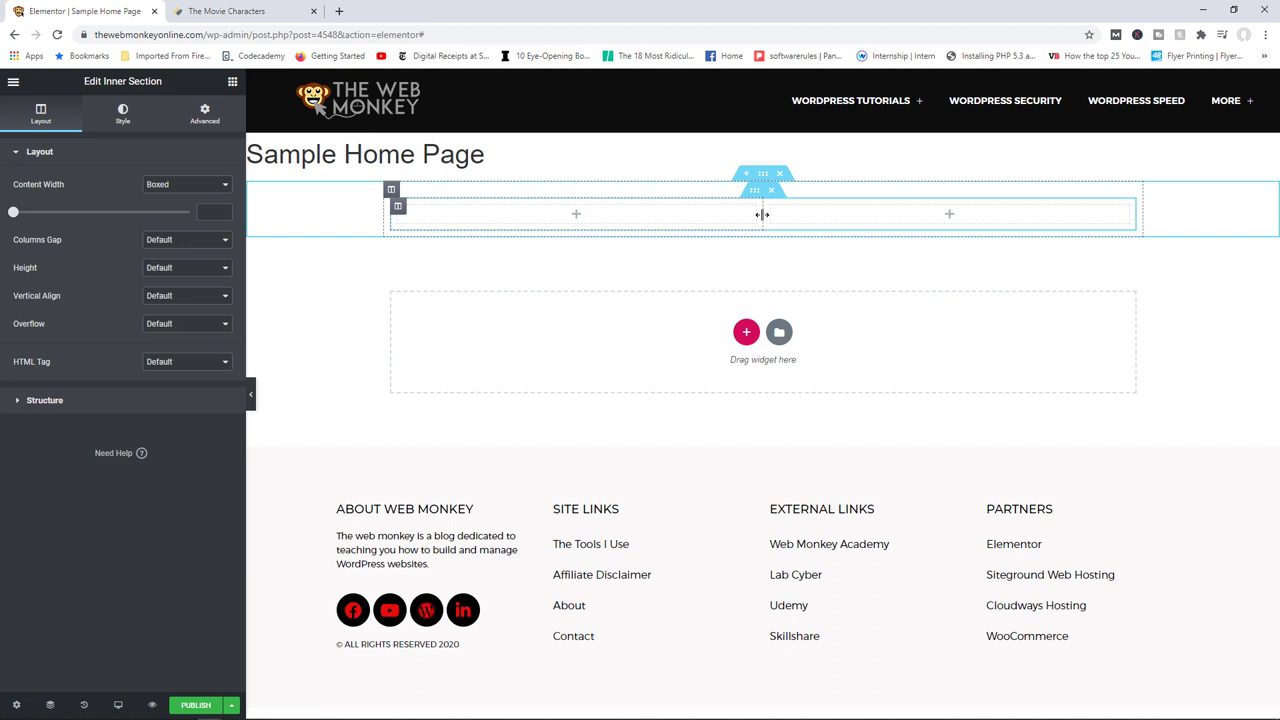
drag(762, 214, 858, 224)
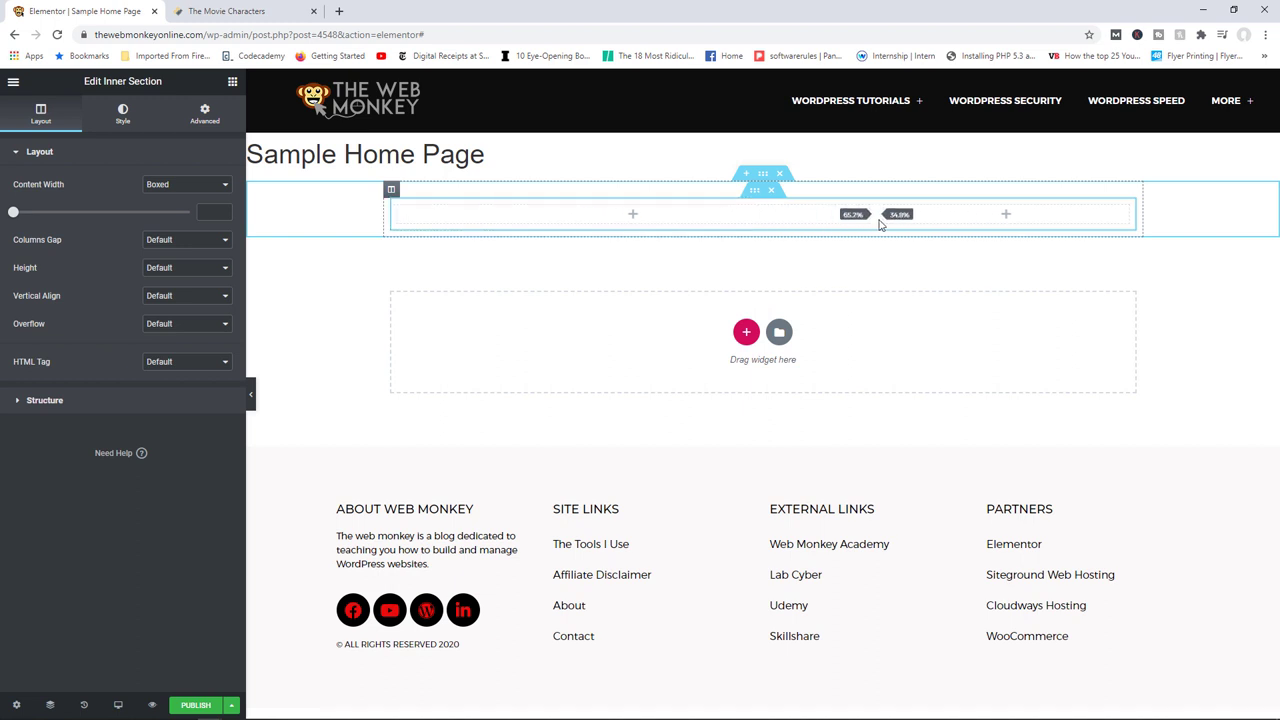
drag(881, 224, 913, 225)
click(234, 85)
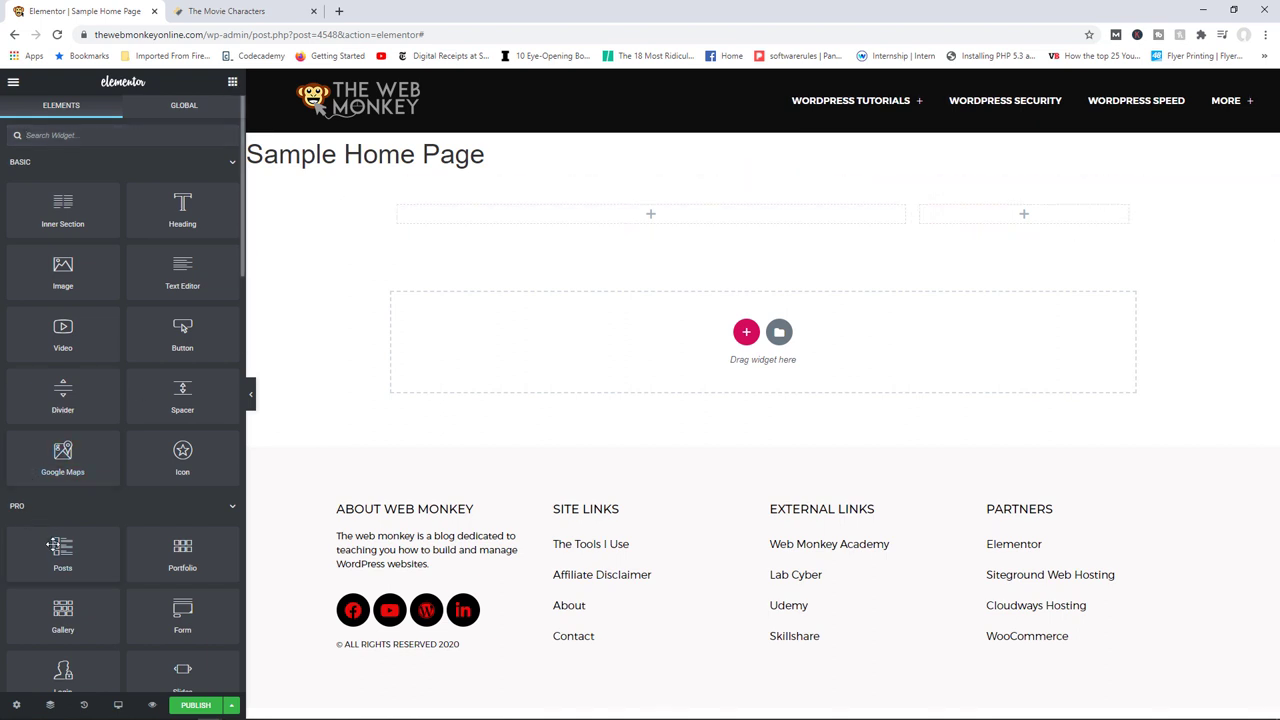
- Drop a Posts widget into the left column and set it to 2 columns
drag(60, 550, 640, 220)
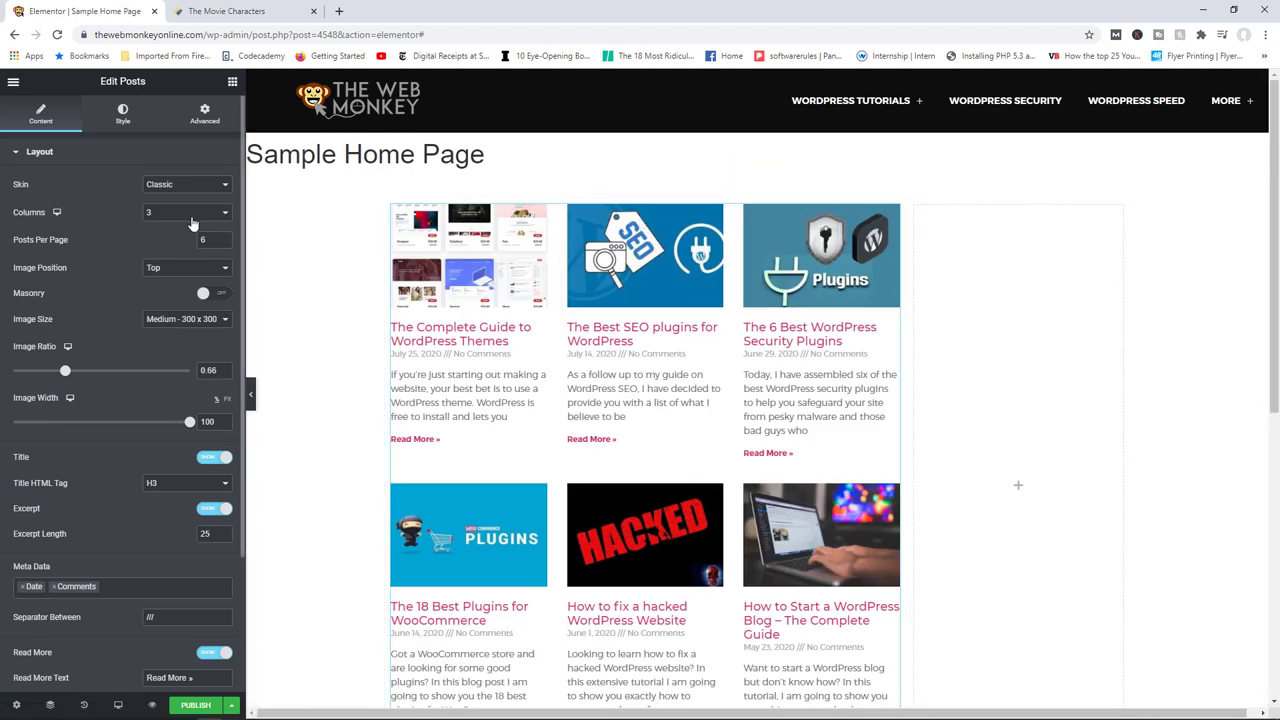
click(190, 222)
click(168, 237)
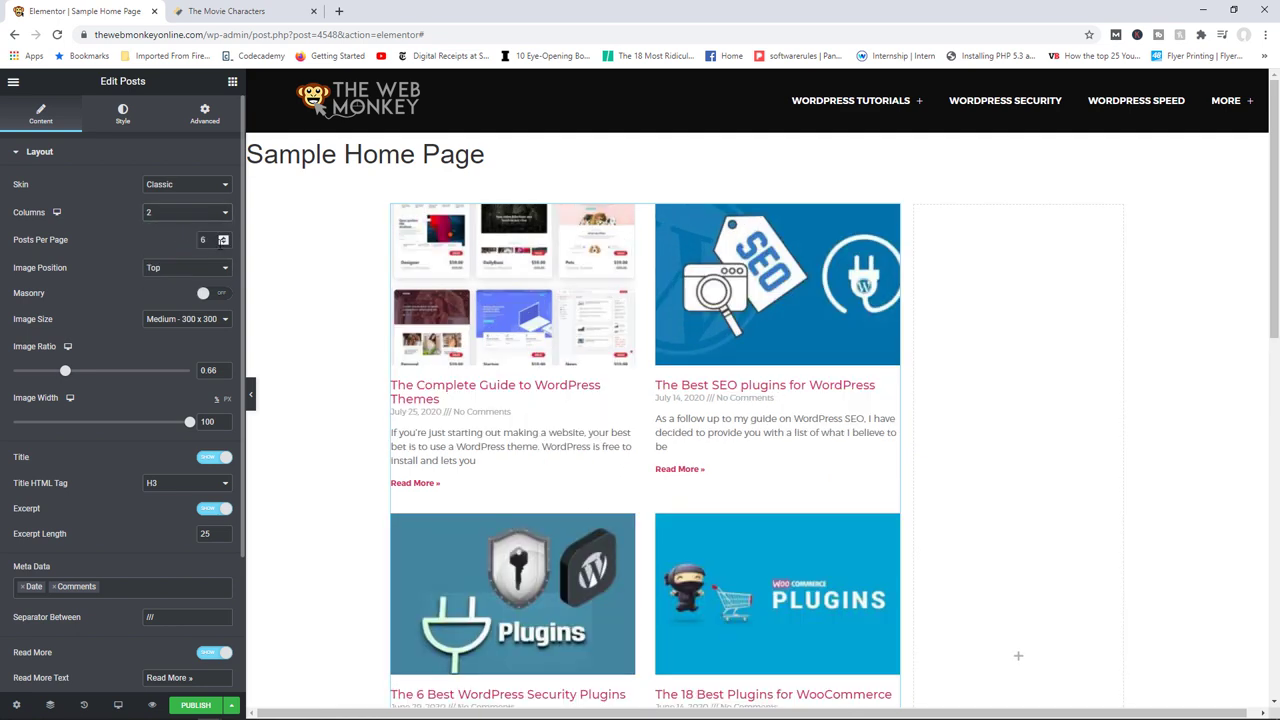
- Set post images to Full size and remove Comments from the meta data
click(172, 320)
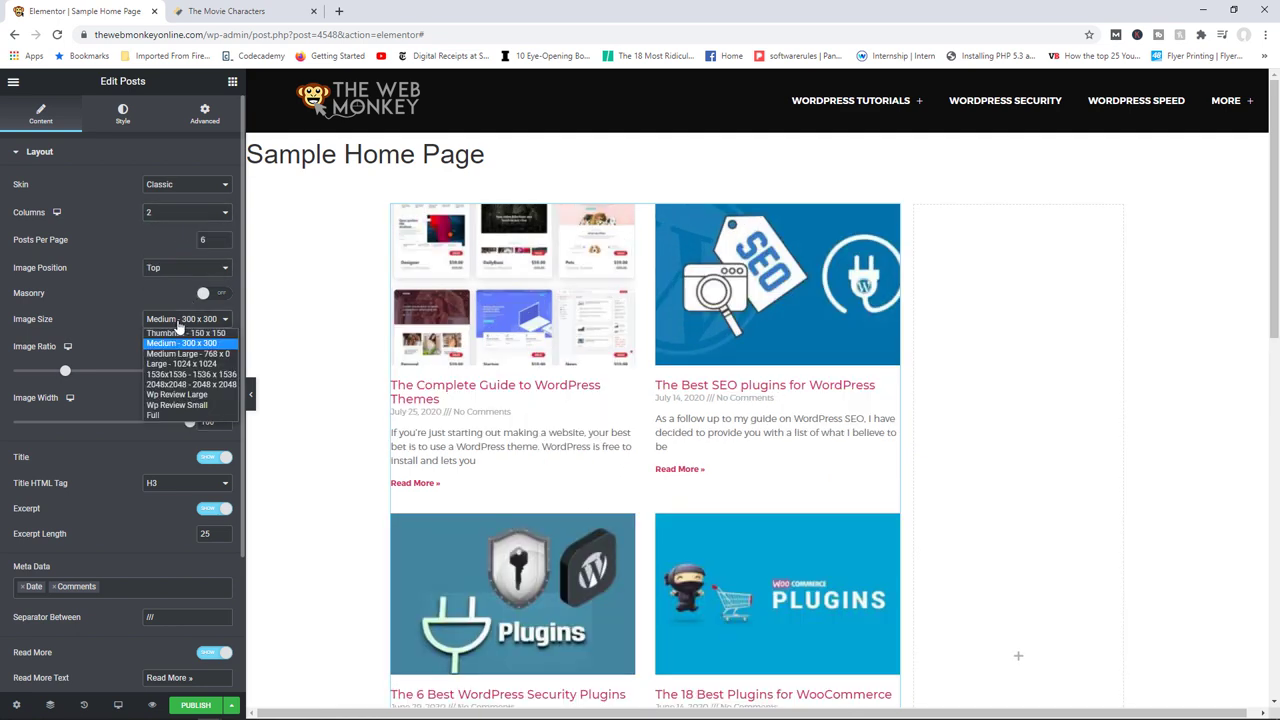
click(158, 412)
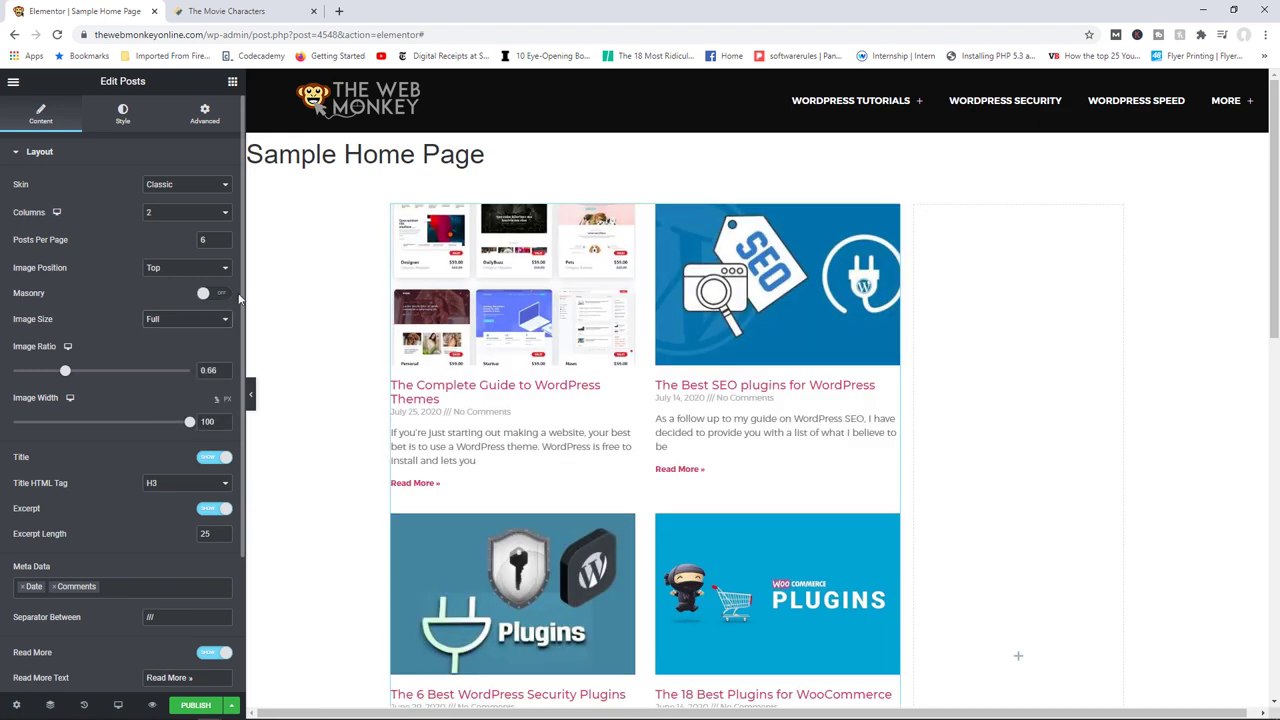
scroll(237, 362, down, 2)
scroll(237, 362, down, 1)
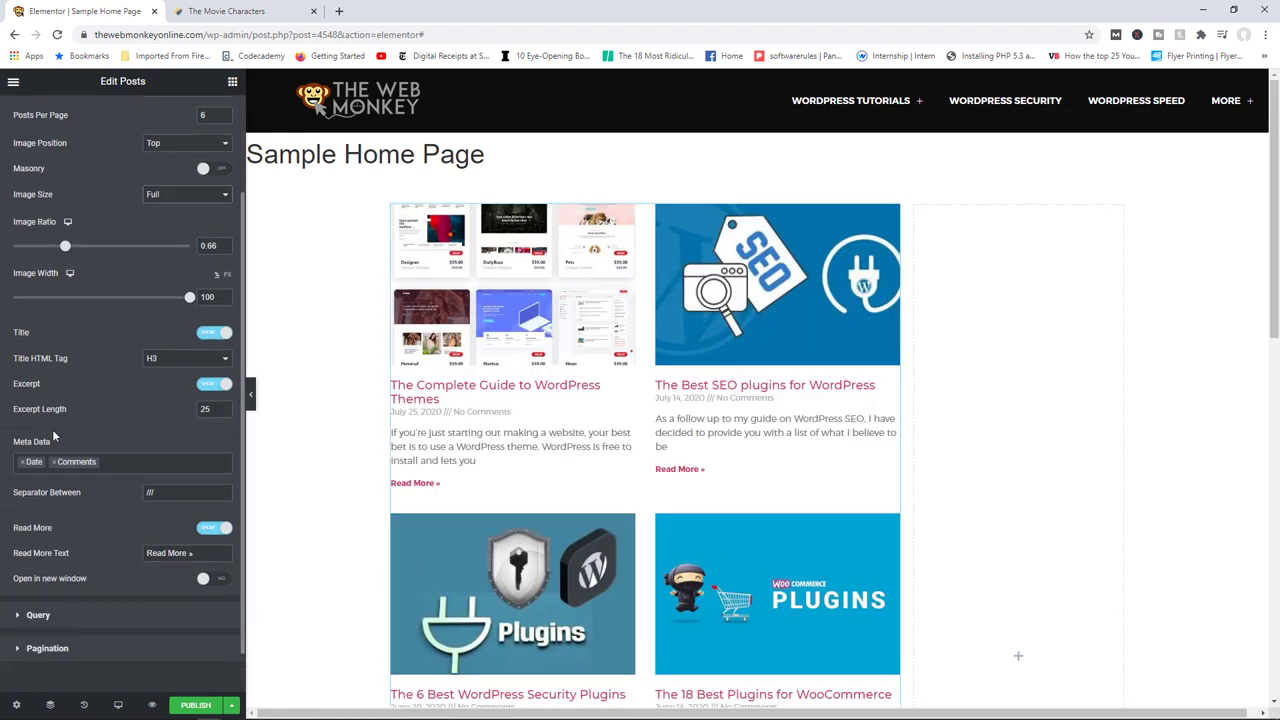
click(53, 463)
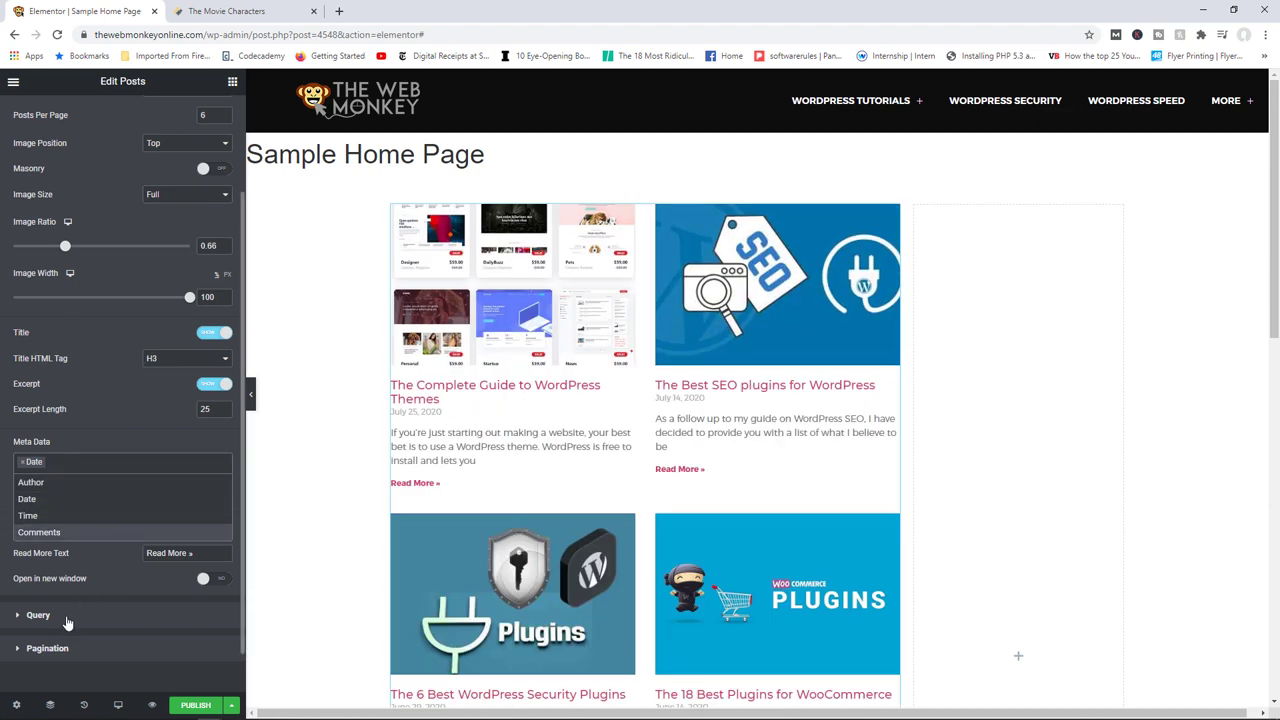
- In the Posts query, include posts by Term with the WordPress Security category
click(66, 618)
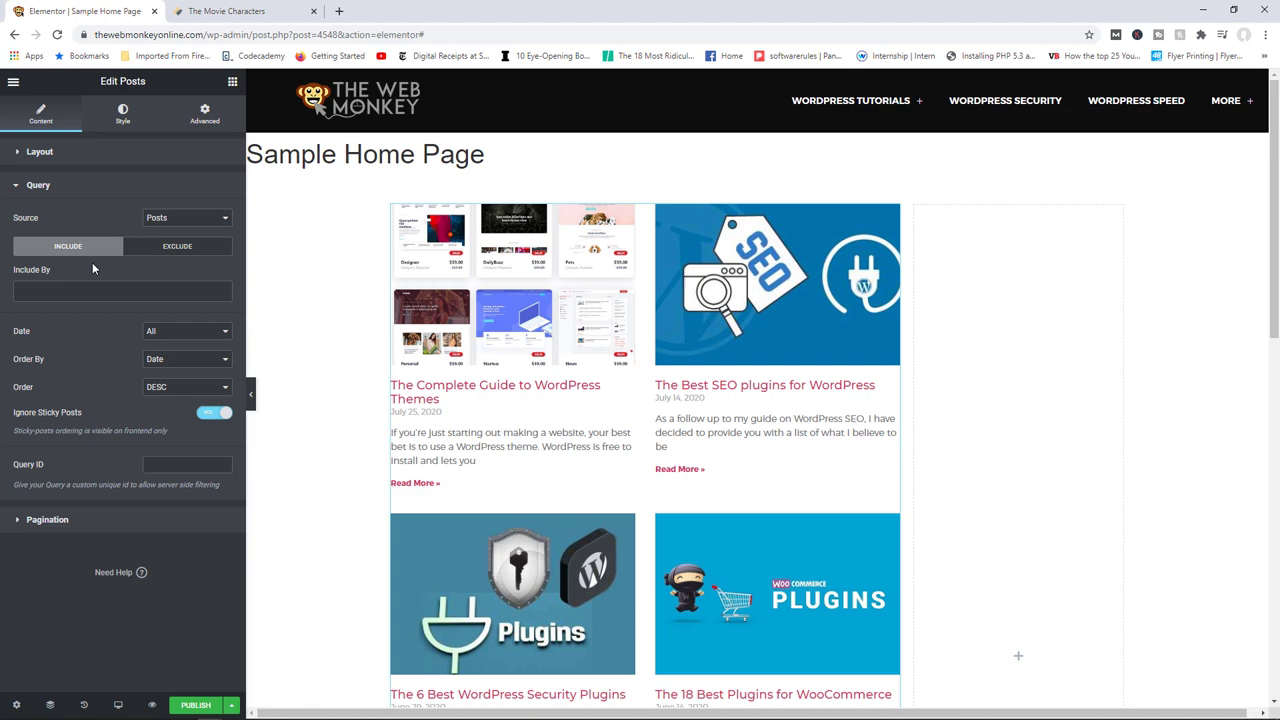
click(47, 292)
click(55, 310)
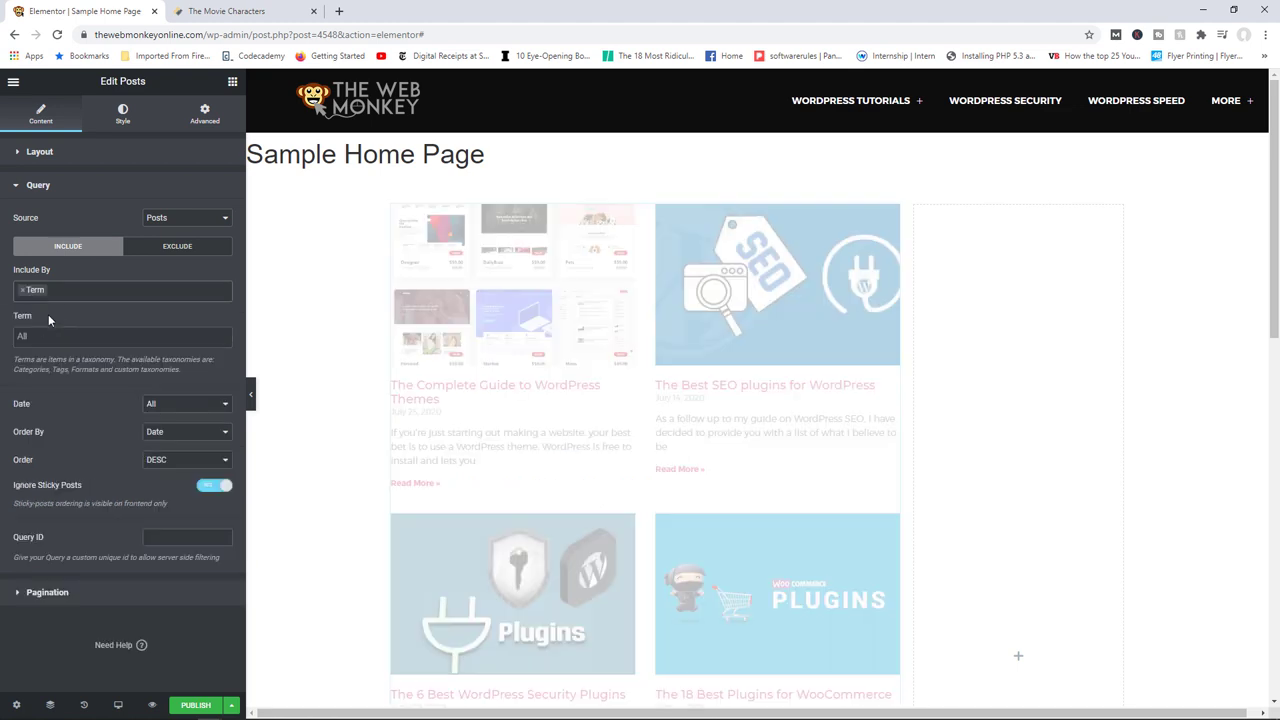
click(45, 334)
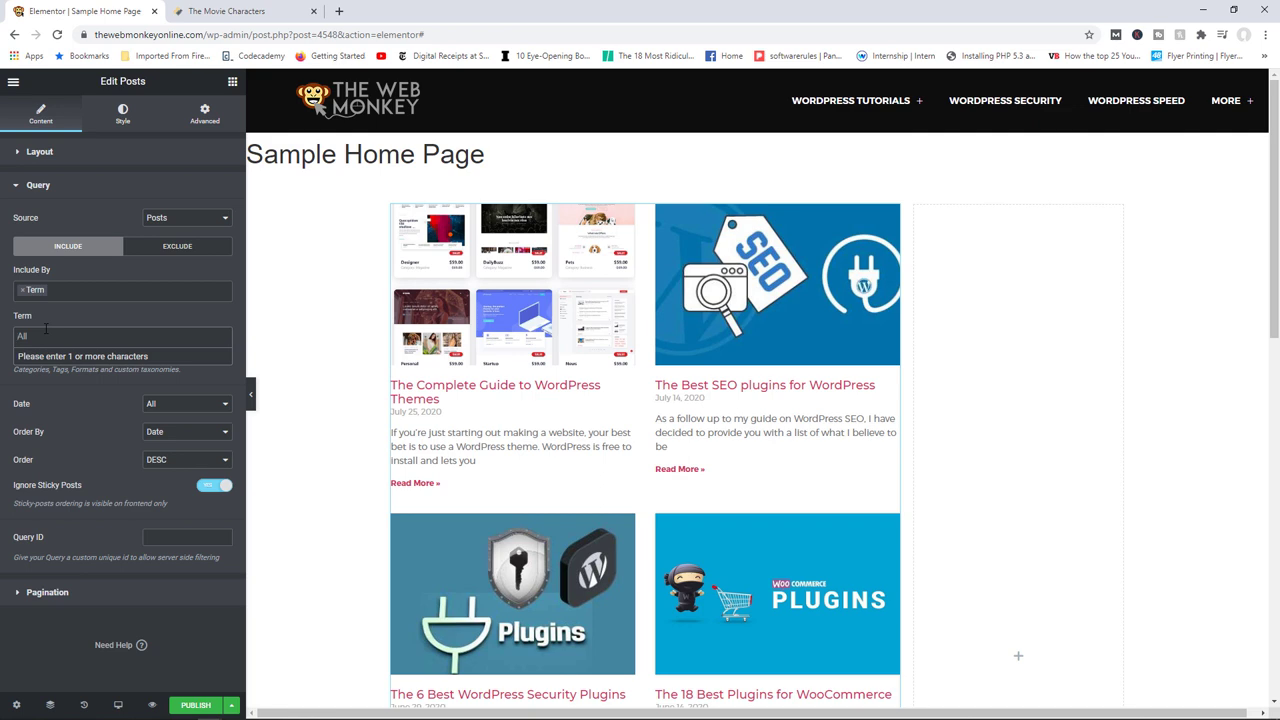
text(securi)
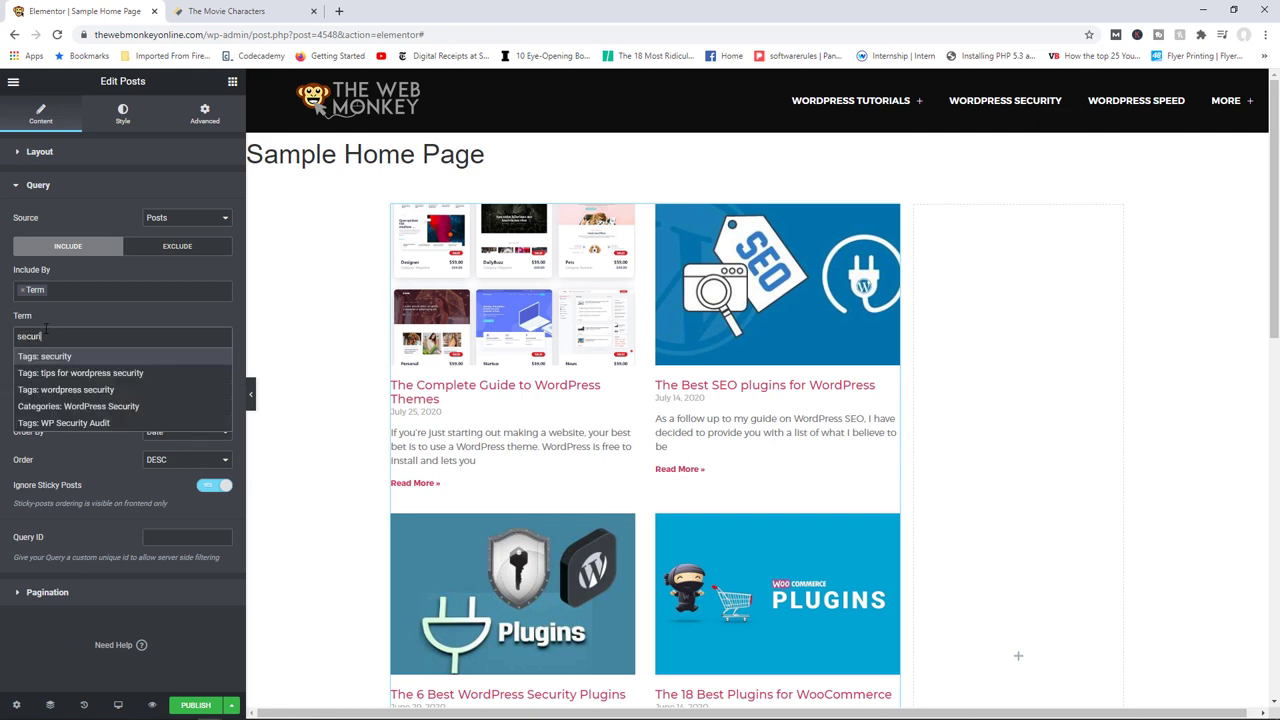
click(57, 408)
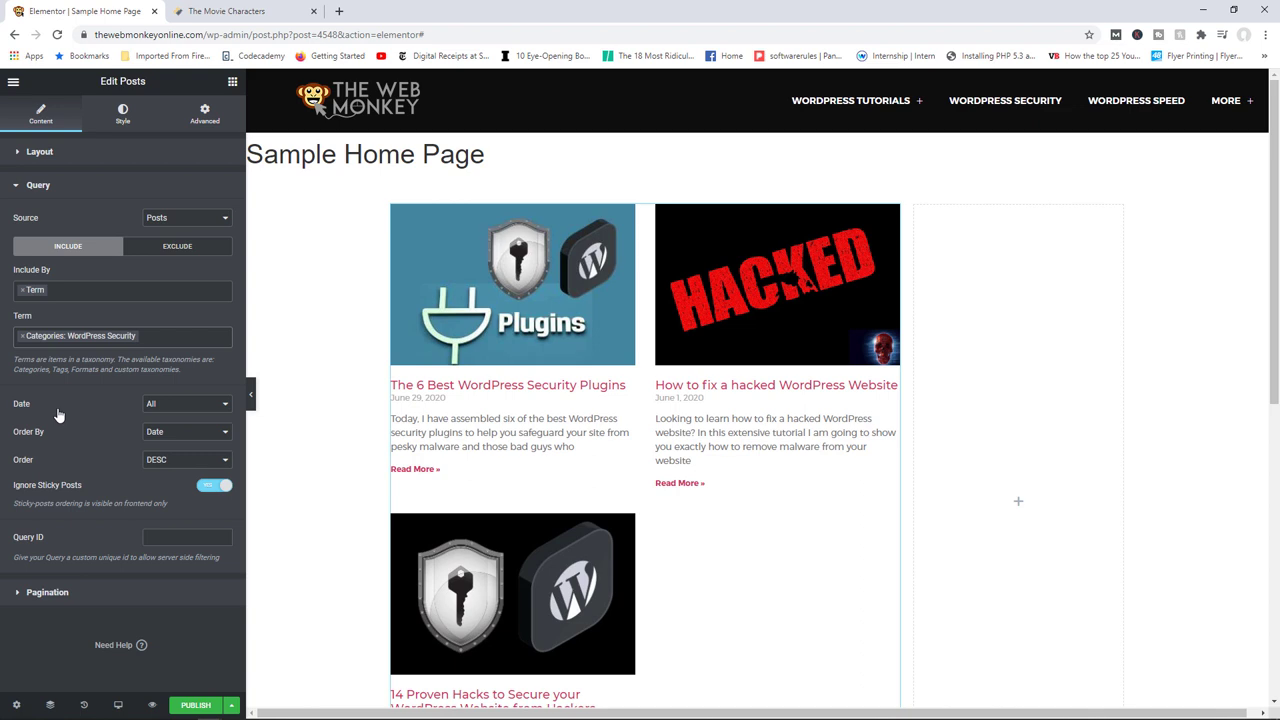
- Remove the WordPress Security category and the Term include option, leaving posts unfiltered
click(20, 336)
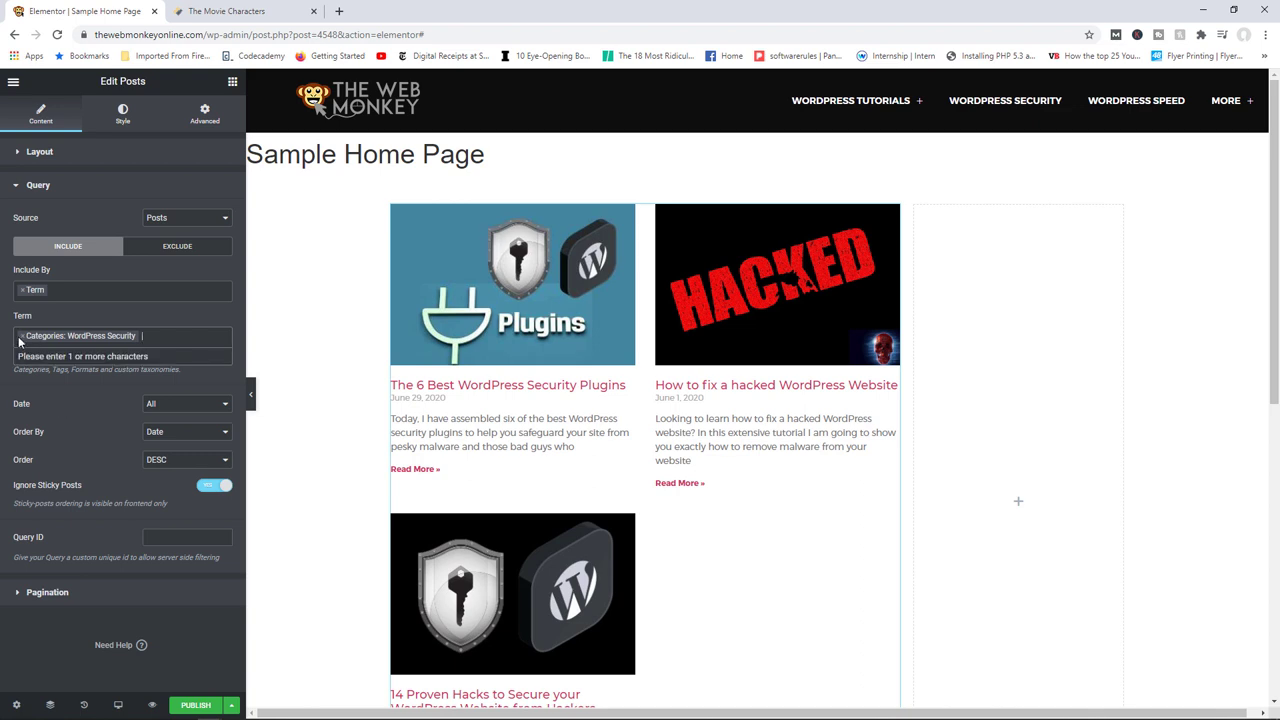
click(20, 297)
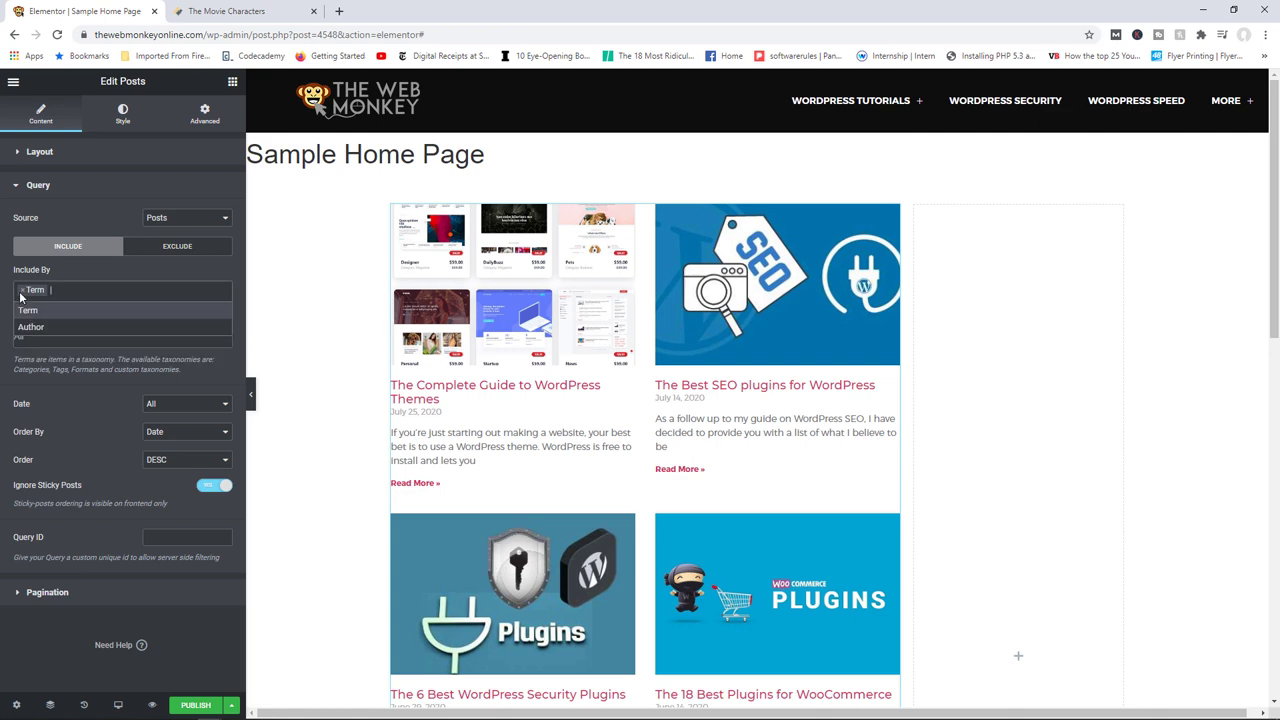
click(21, 295)
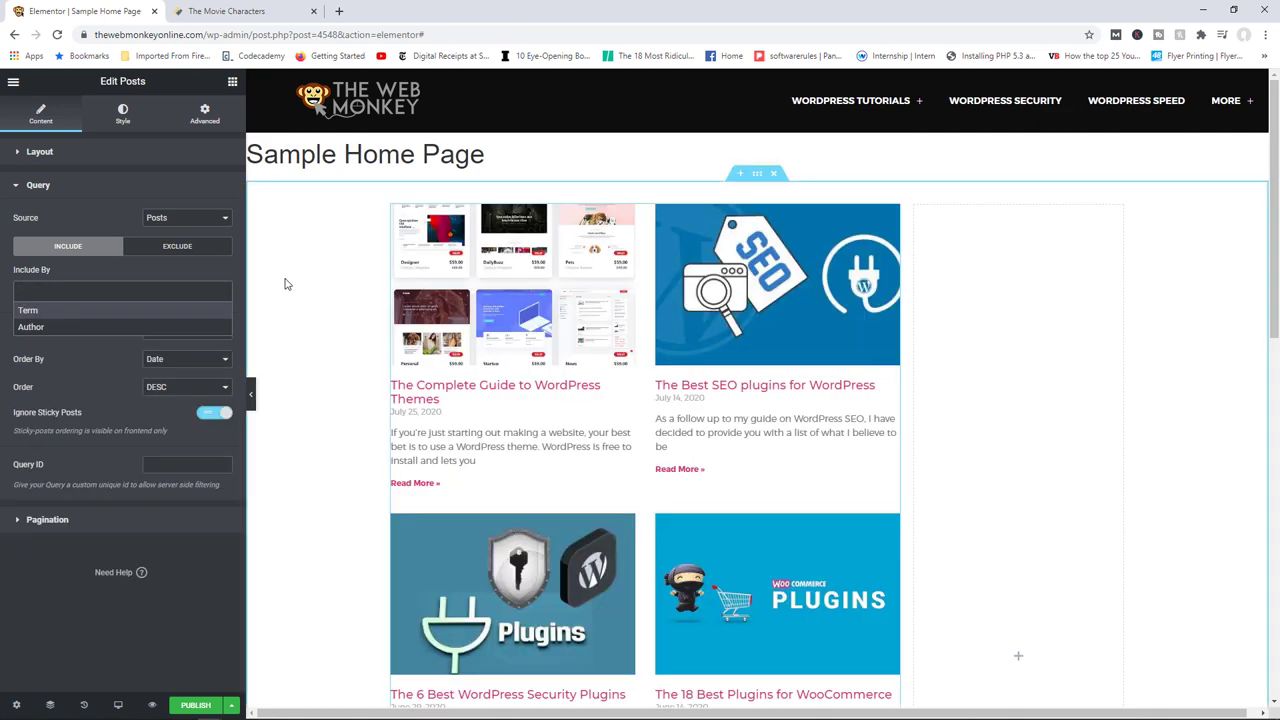
click(232, 81)
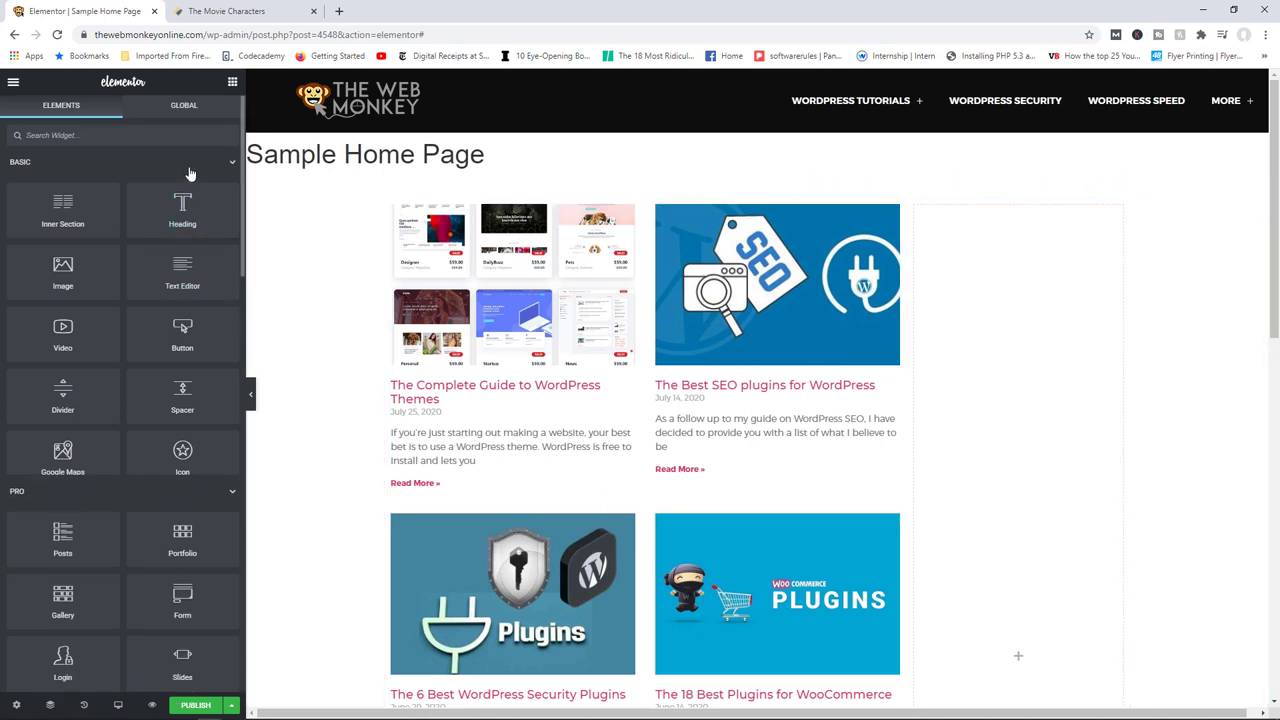
- Expand the WordPress widgets and delete a Search widget added to the right column
click(185, 164)
click(163, 199)
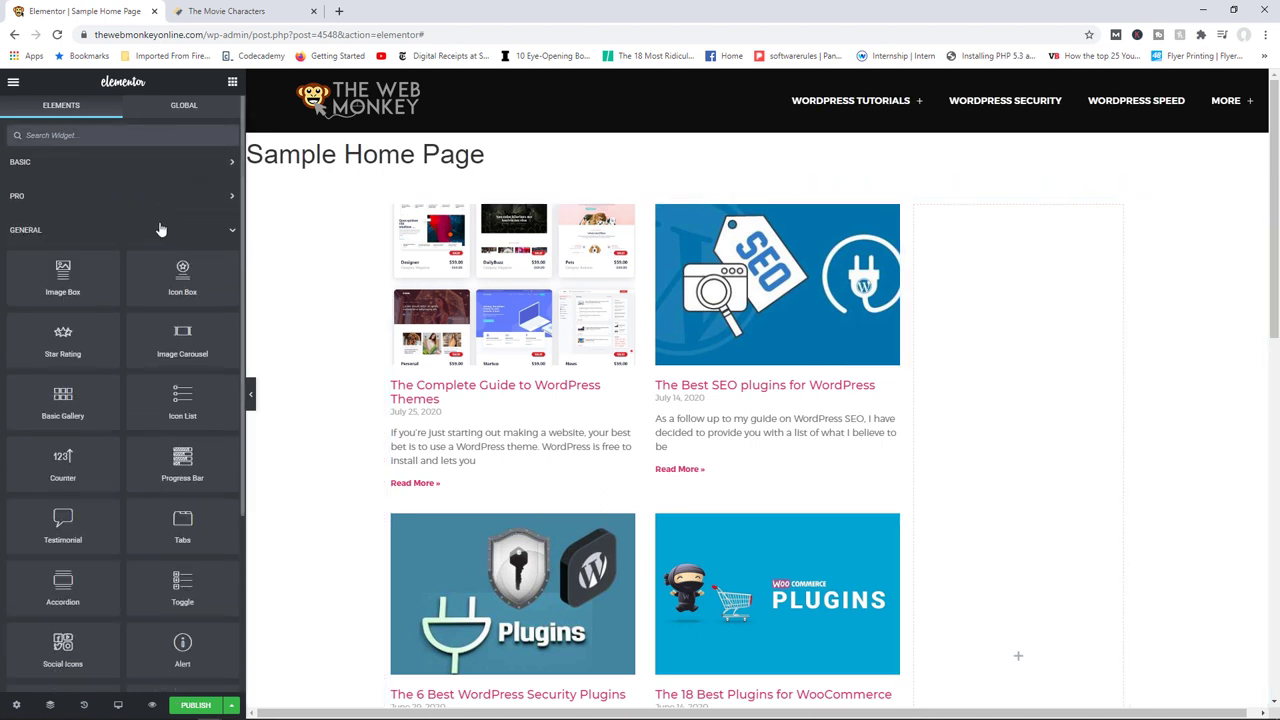
click(165, 245)
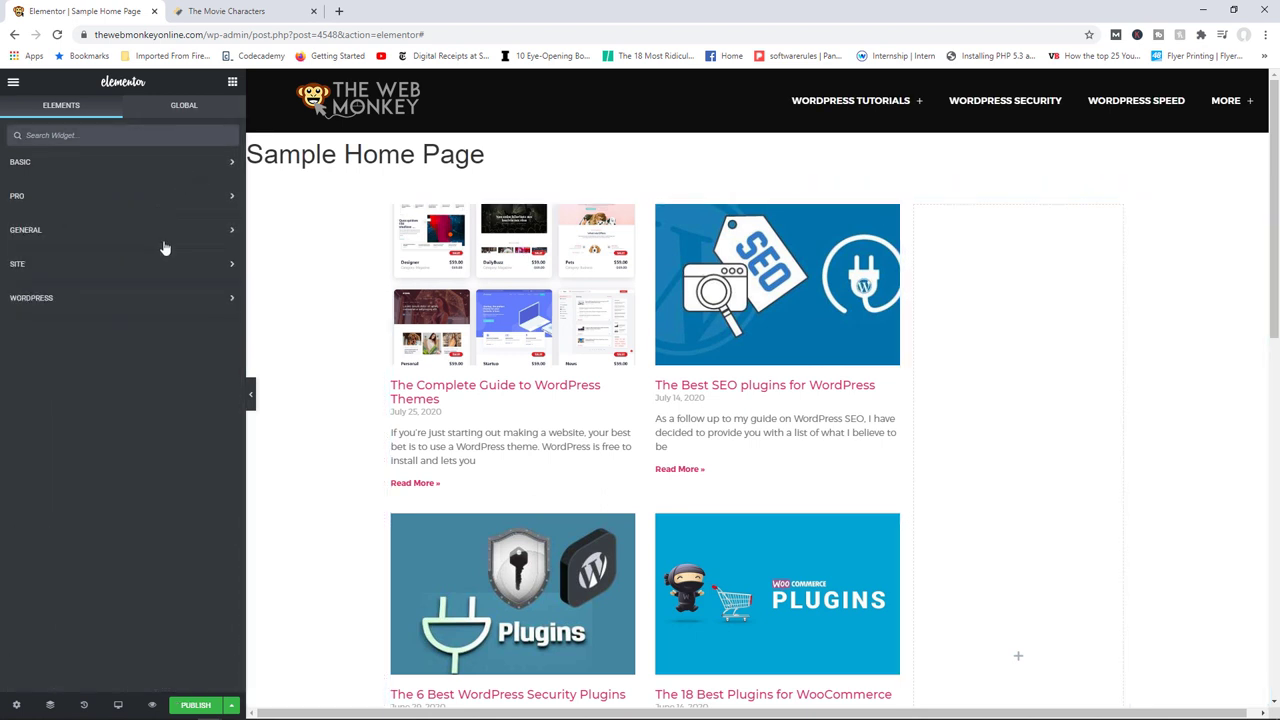
click(146, 300)
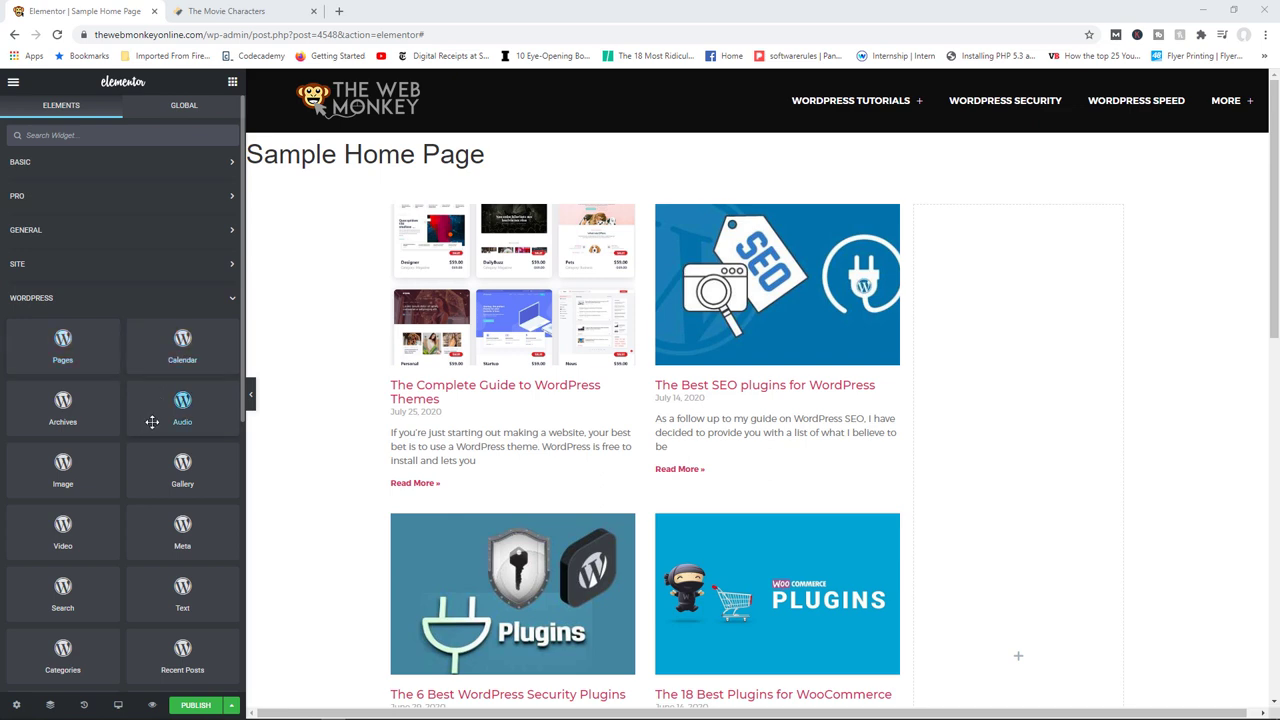
drag(60, 592, 974, 280)
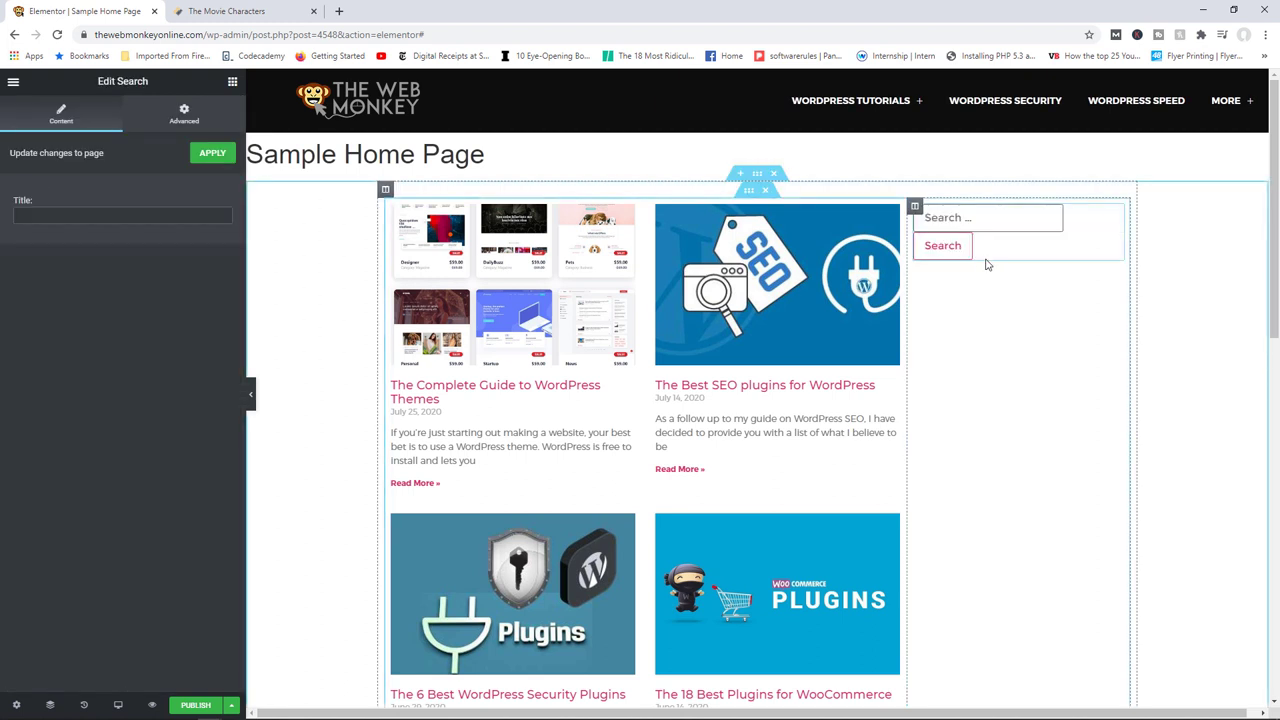
right_click(1110, 218)
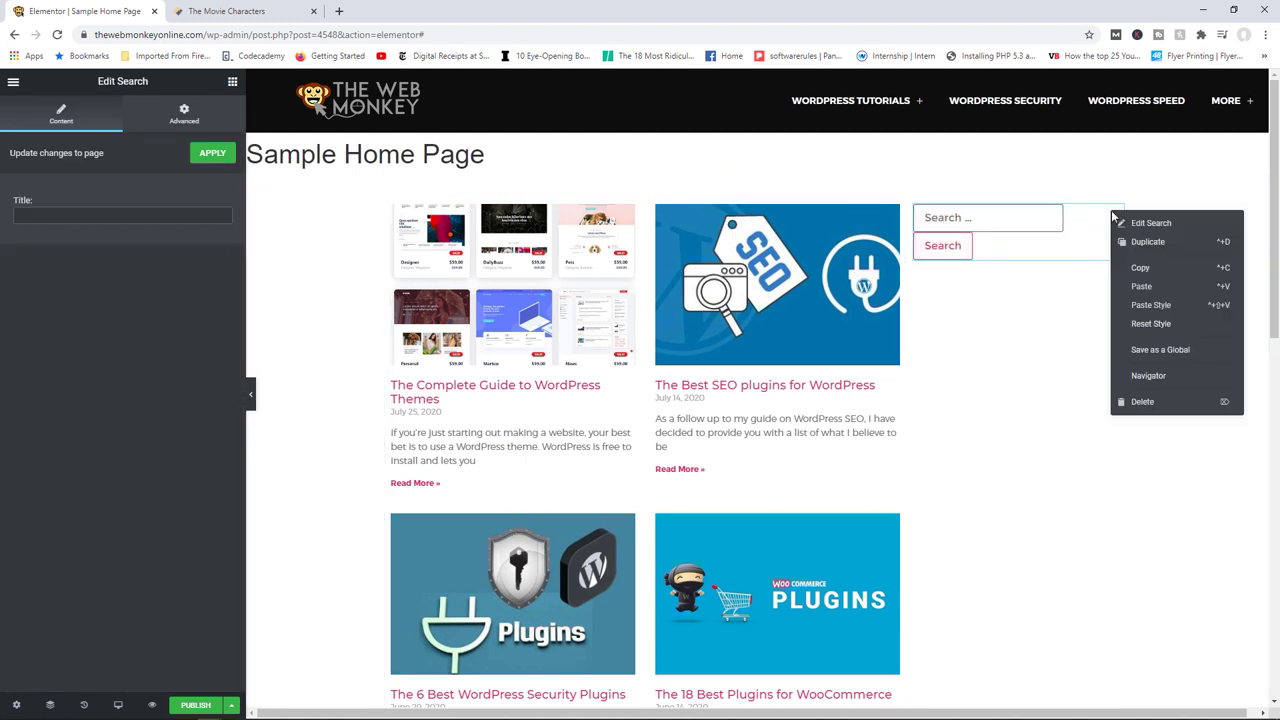
click(1140, 402)
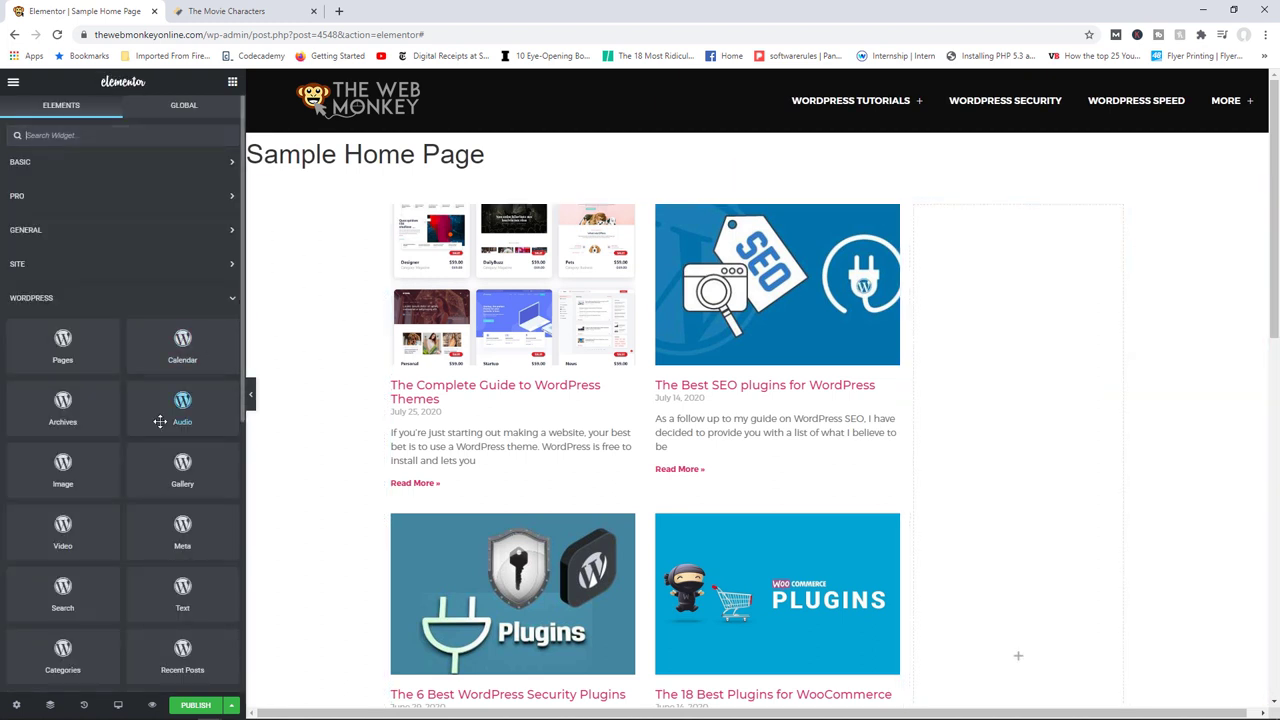
- Add a Categories list to the right column with a Tag Cloud beneath it
drag(244, 381, 234, 497)
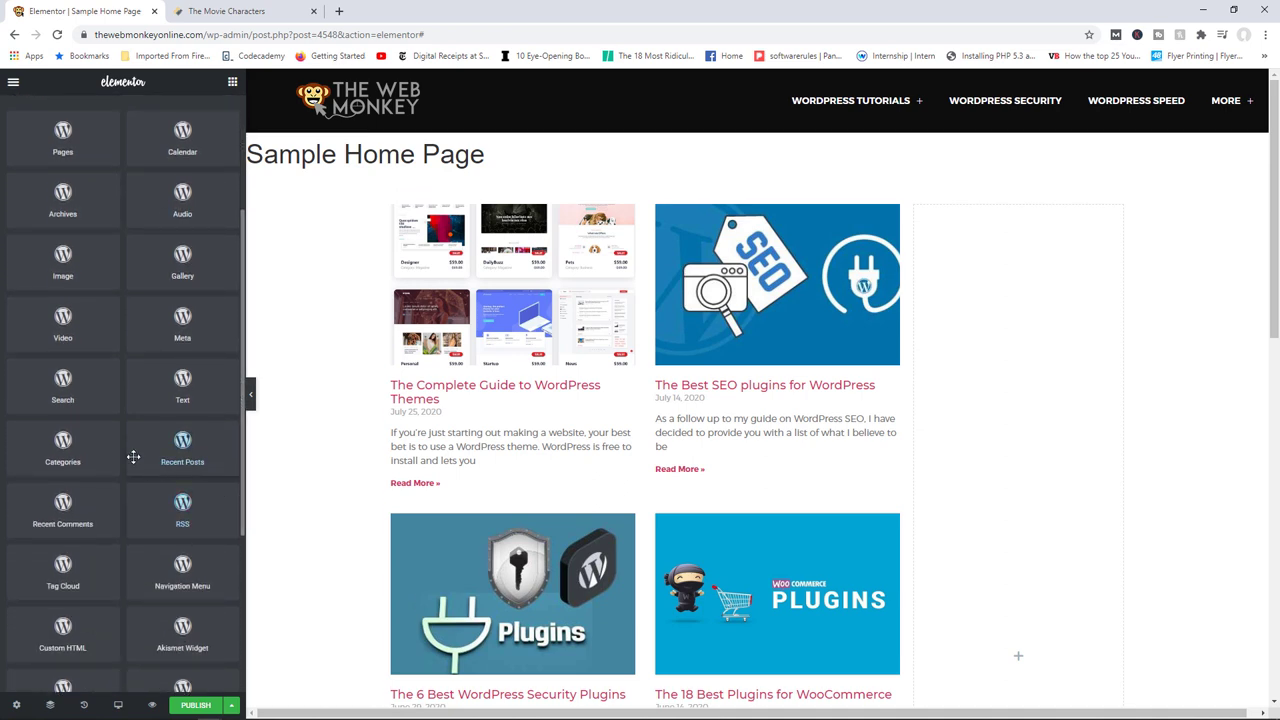
drag(79, 453, 989, 297)
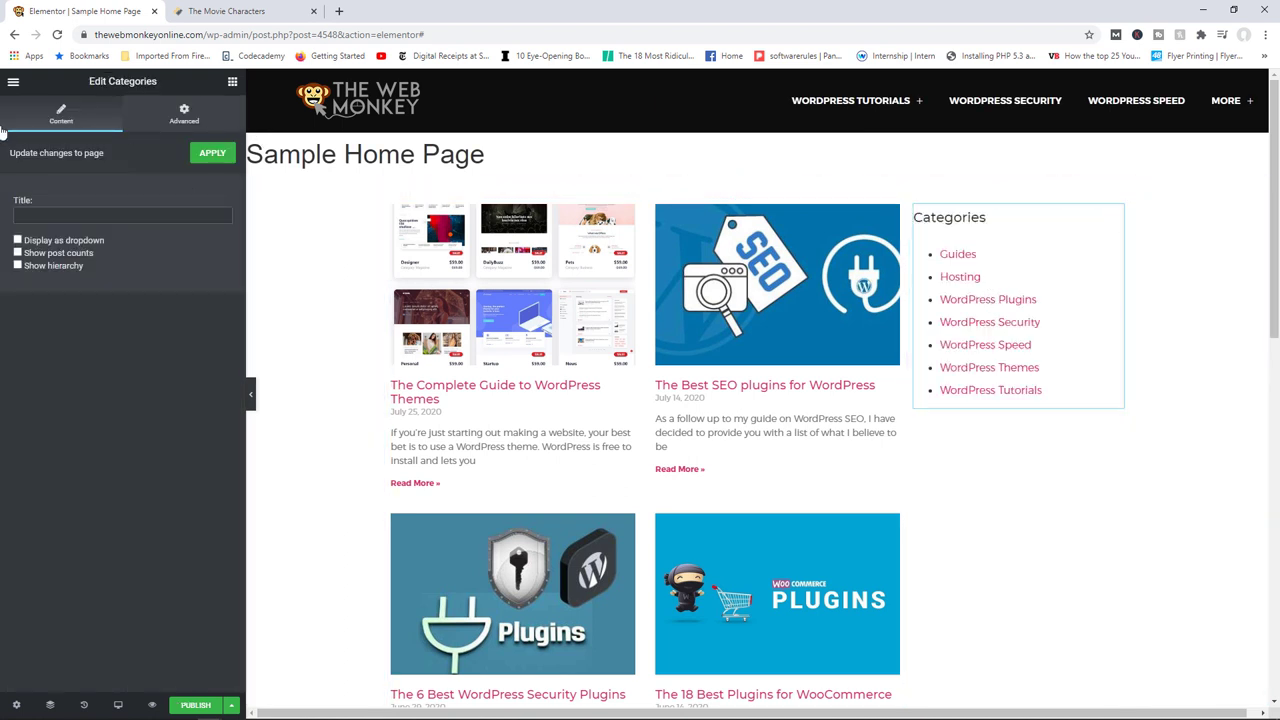
click(232, 82)
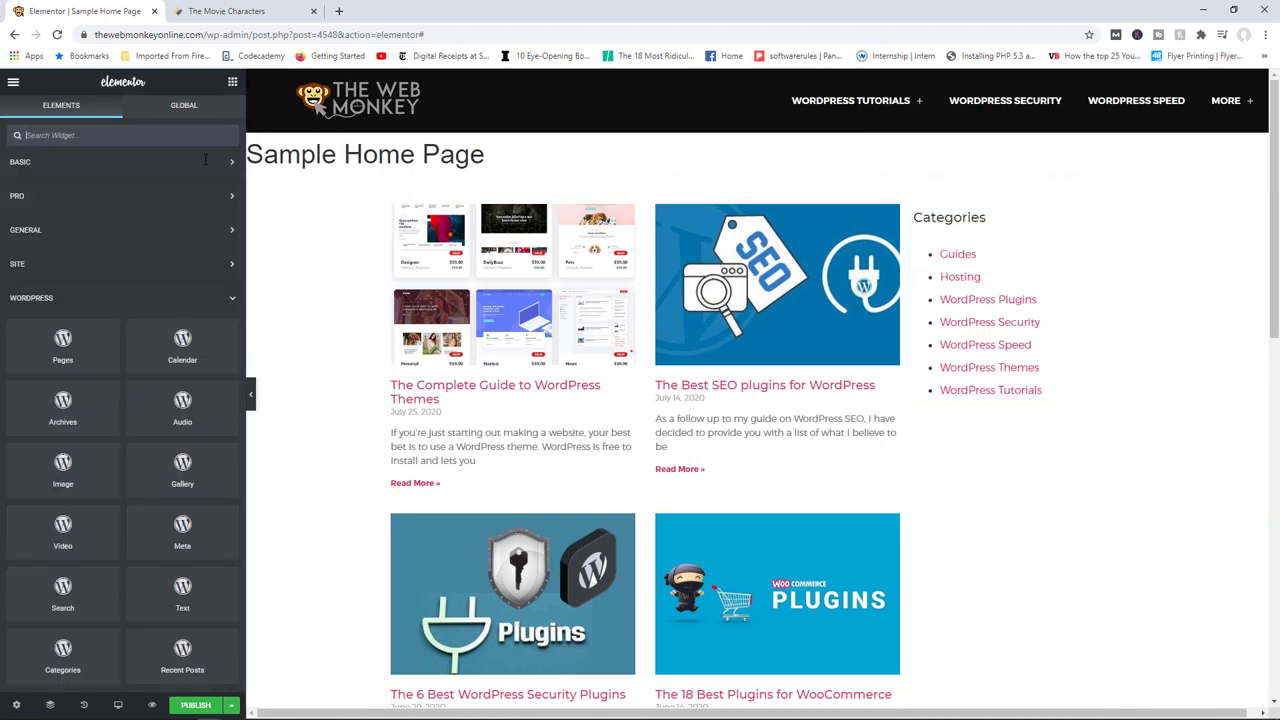
scroll(239, 369, down, 5)
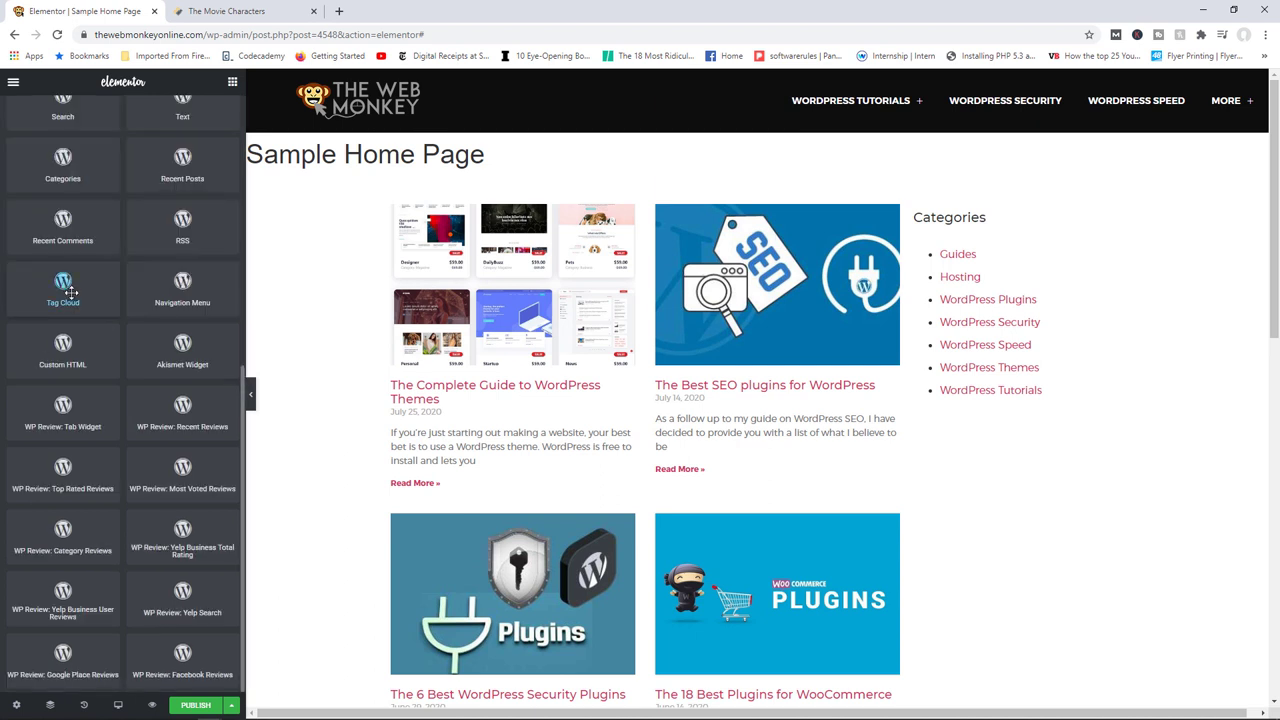
drag(86, 302, 1008, 405)
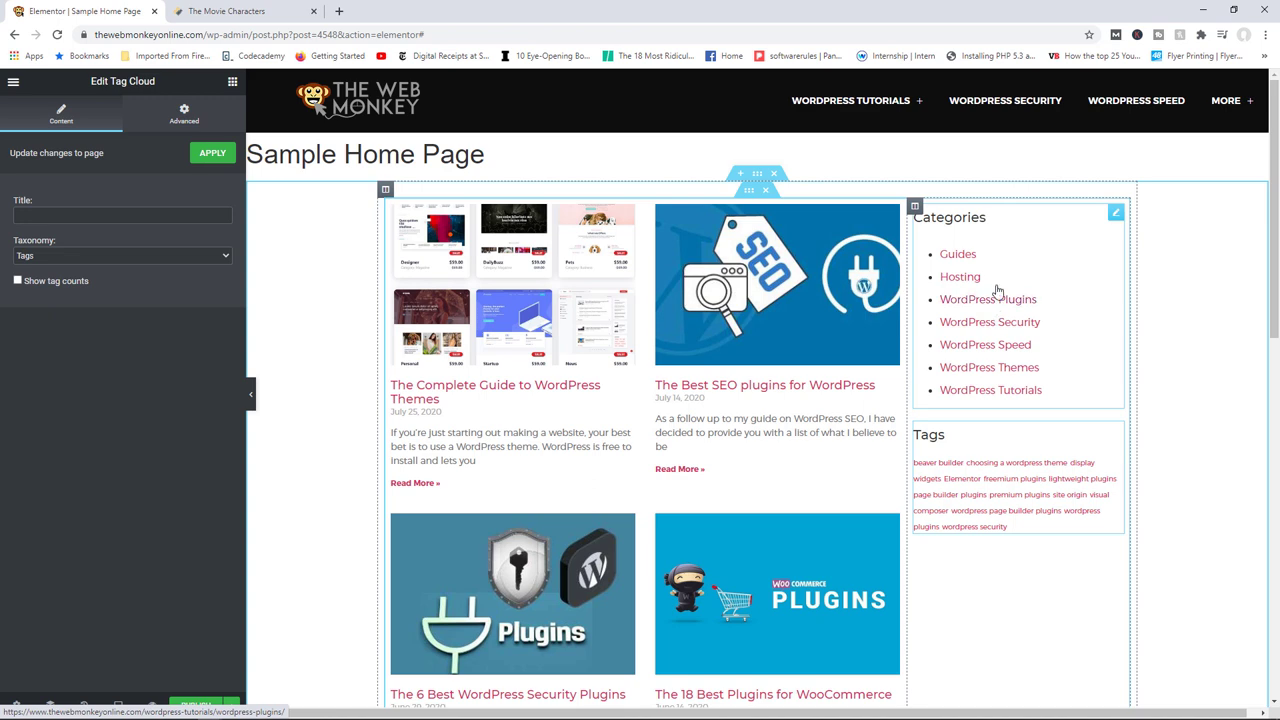
click(232, 82)
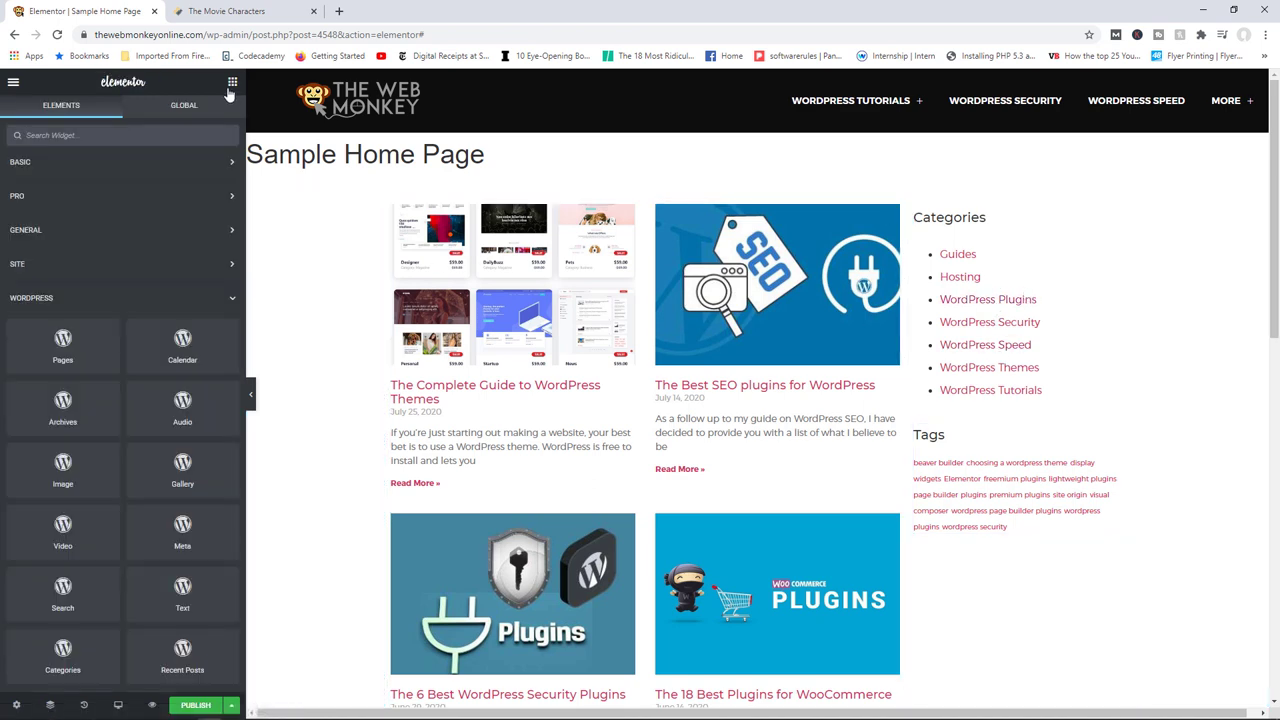
click(166, 306)
click(131, 237)
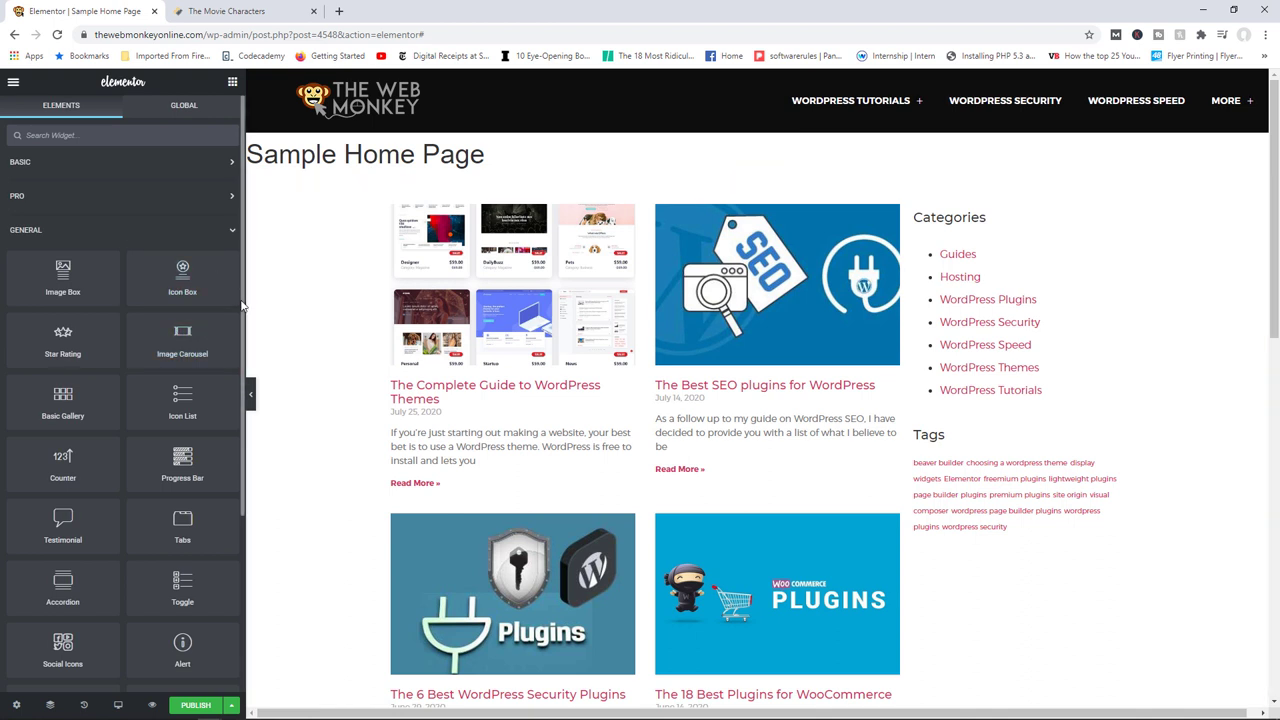
scroll(241, 305, down, 3)
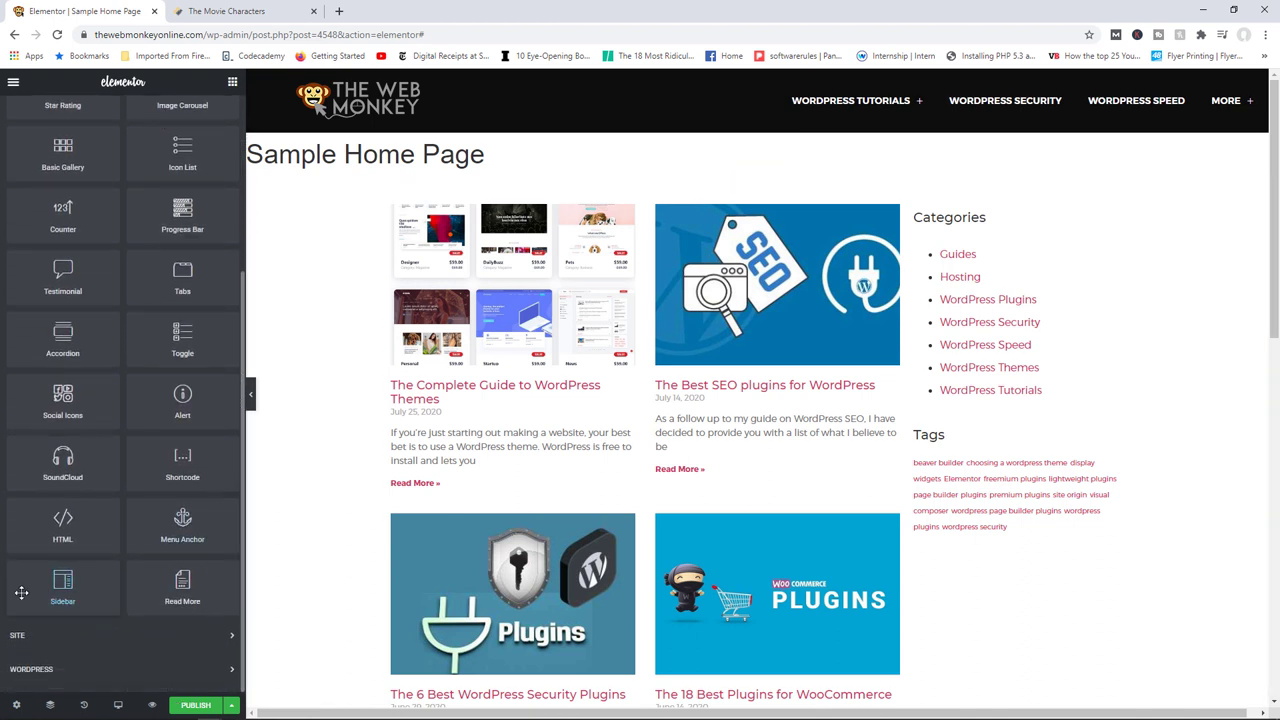
drag(62, 583, 1020, 535)
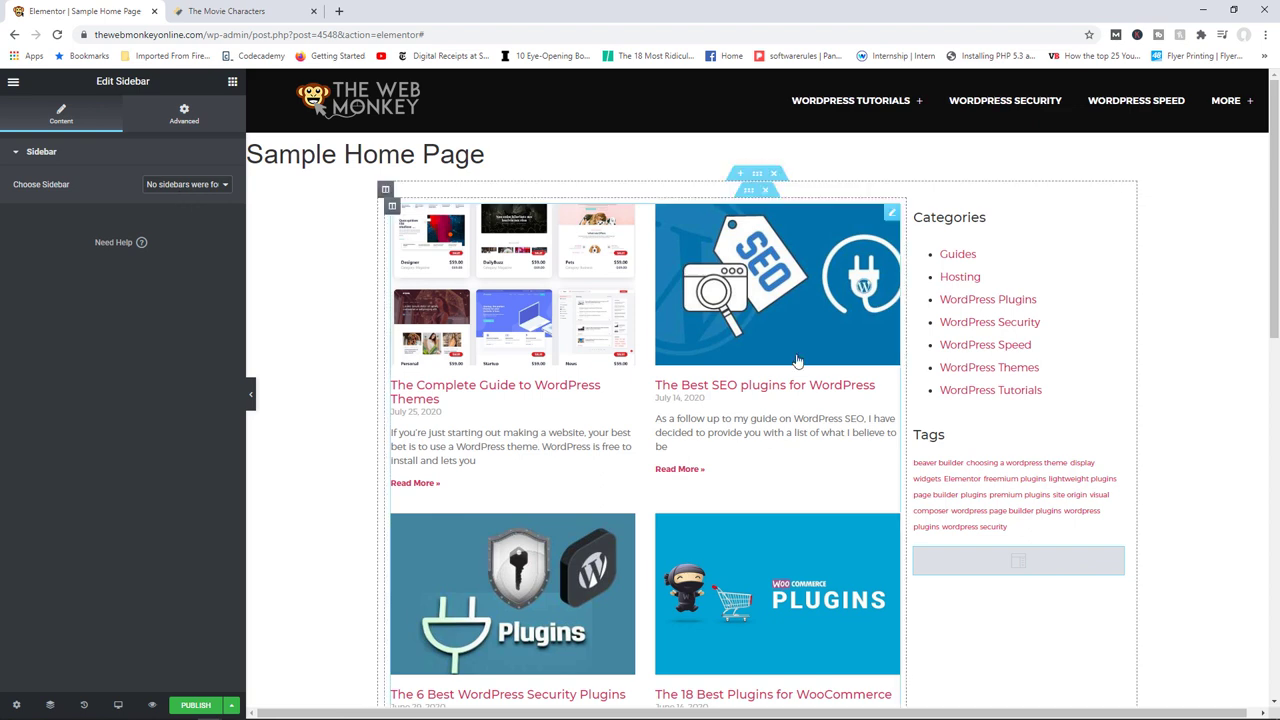
right_click(1118, 559)
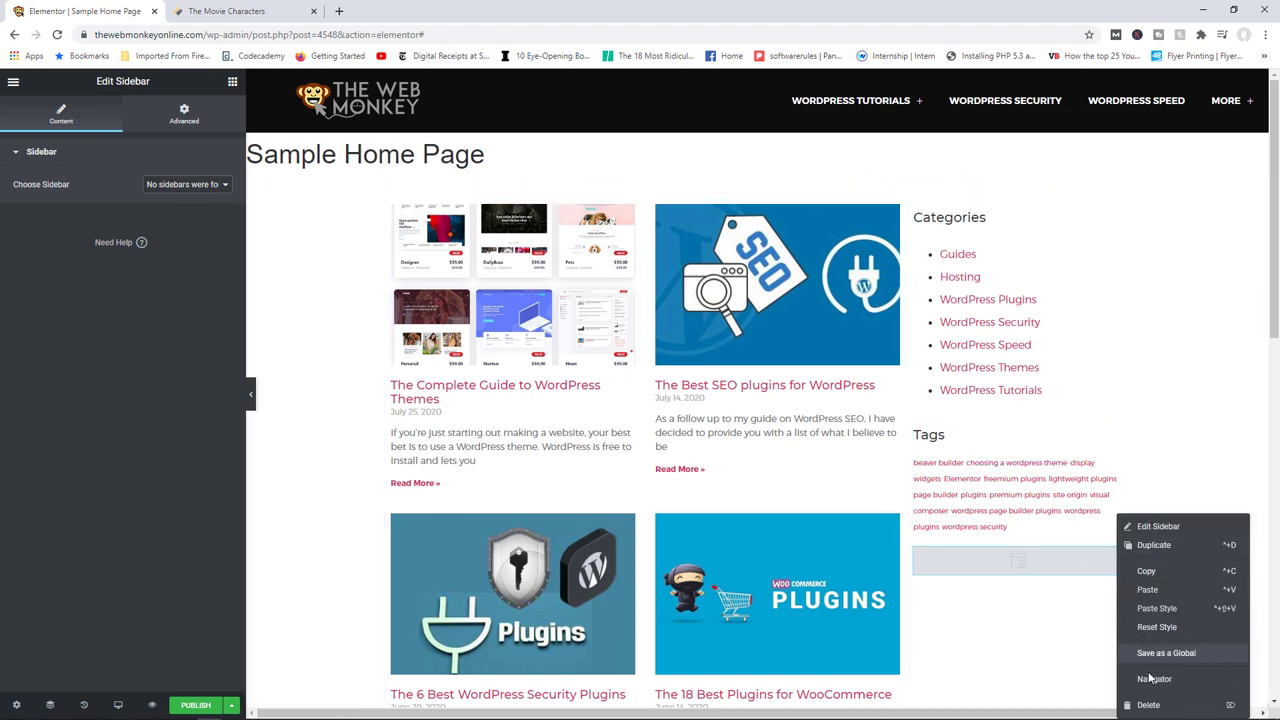
click(1148, 704)
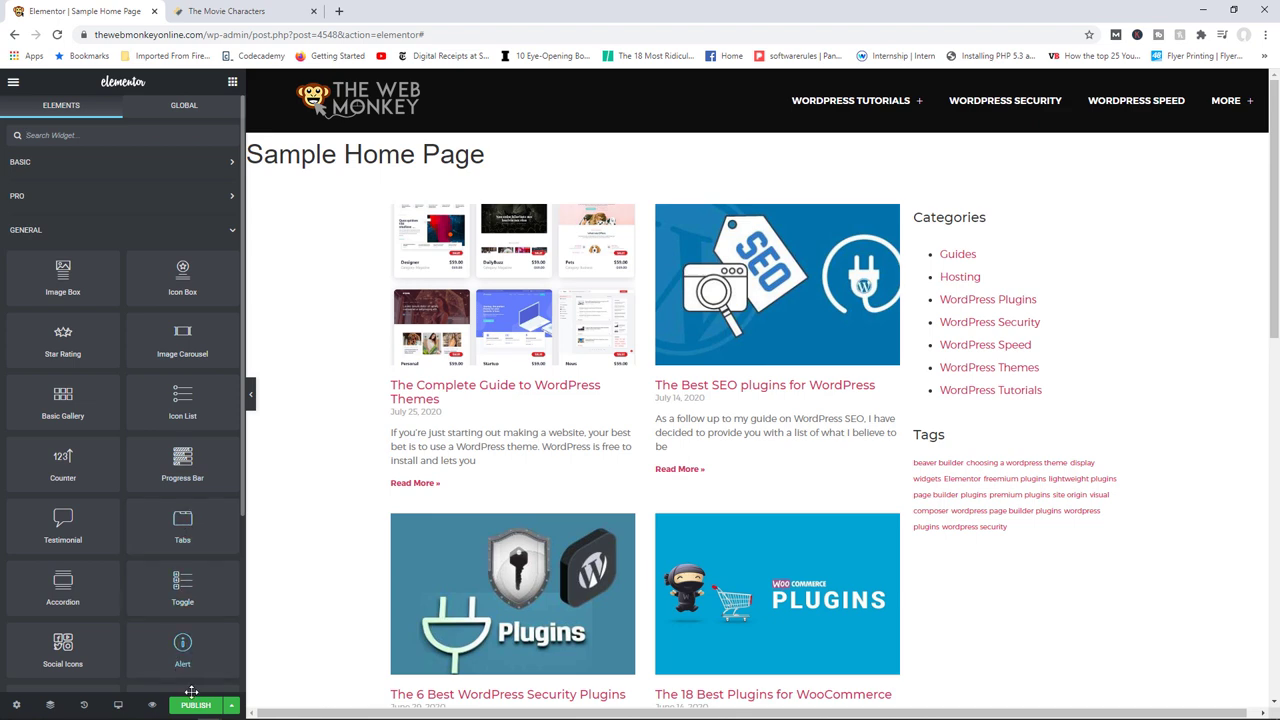
- Publish the template and copy its shortcode [elementor-template id="4548"] from Saved Templates
click(197, 706)
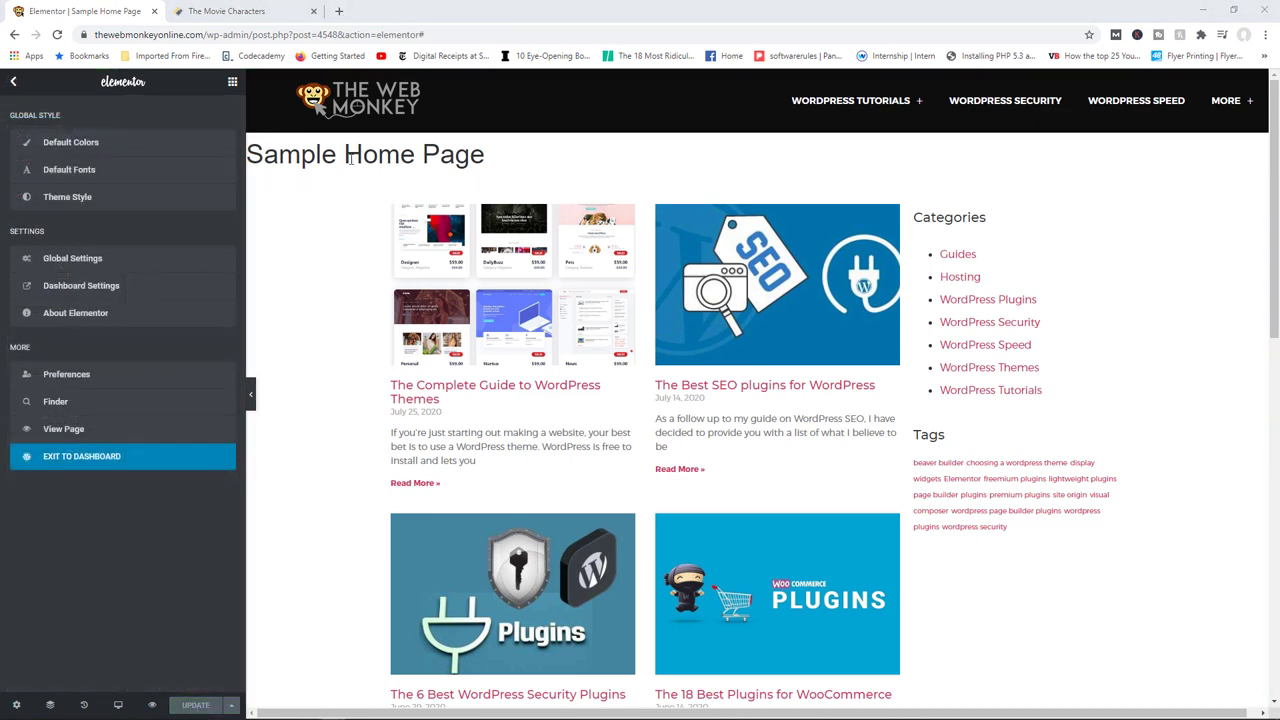
click(87, 460)
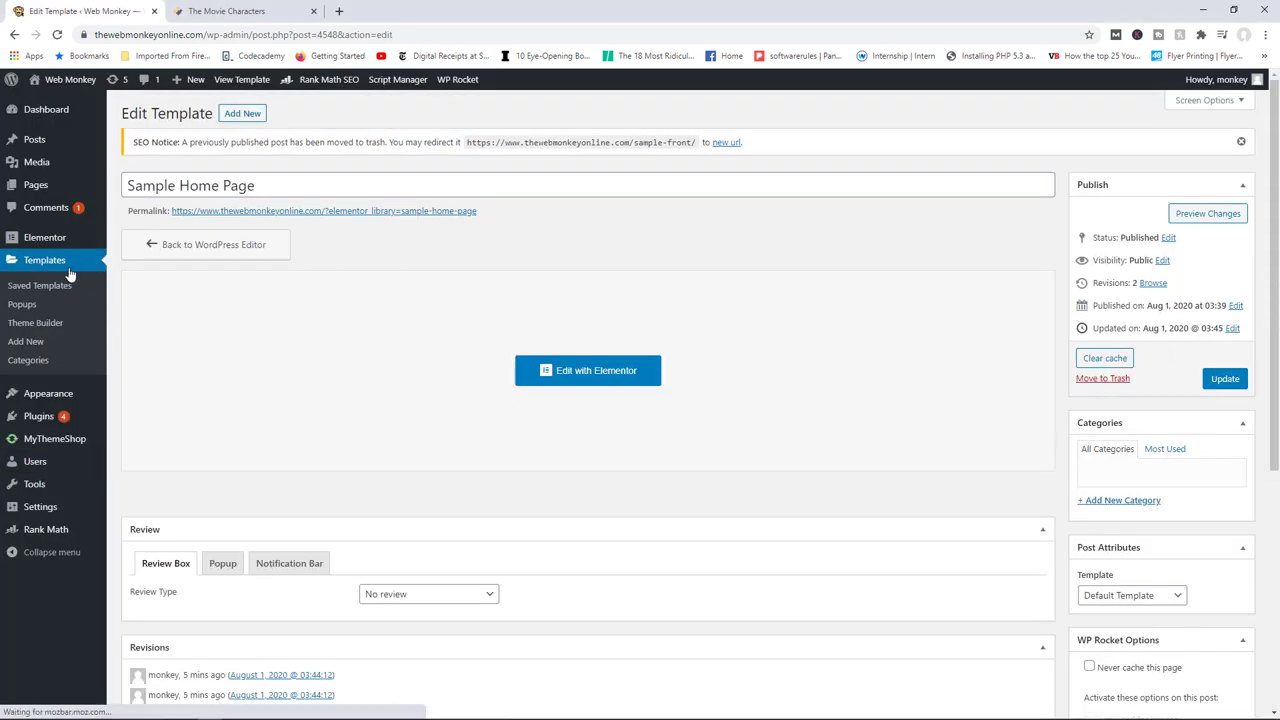
click(54, 288)
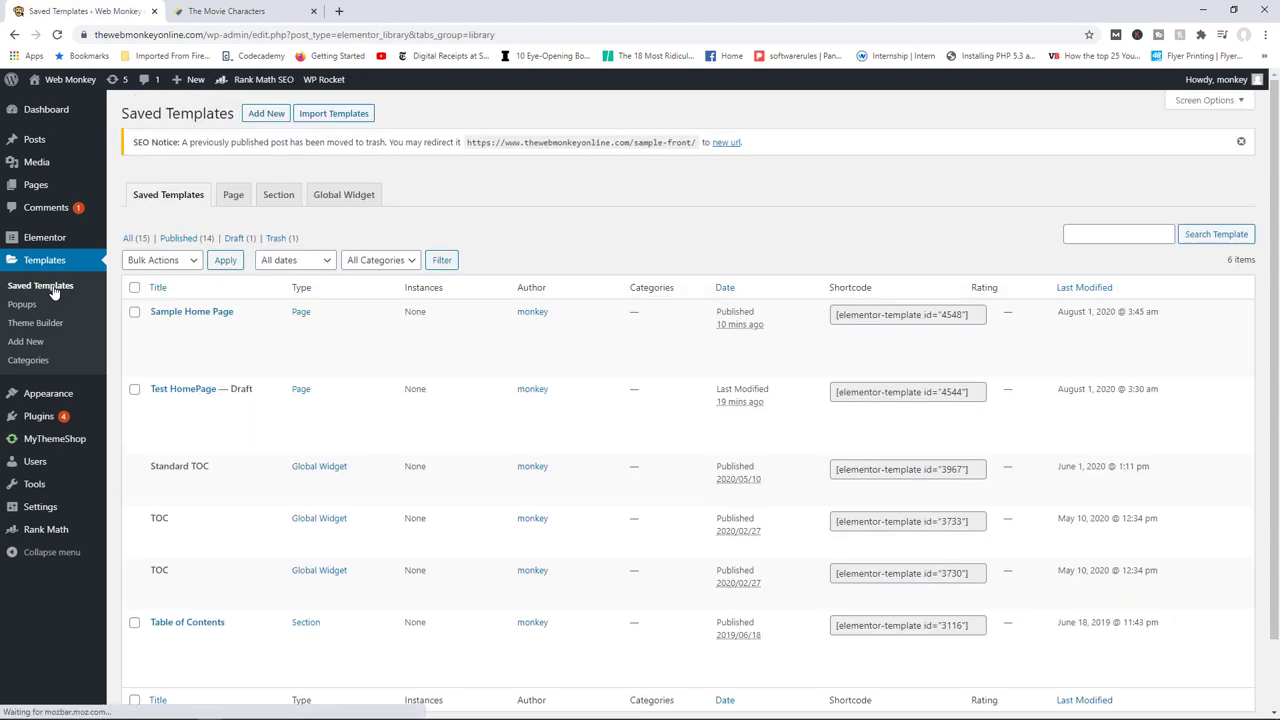
click(836, 315)
right_click(870, 318)
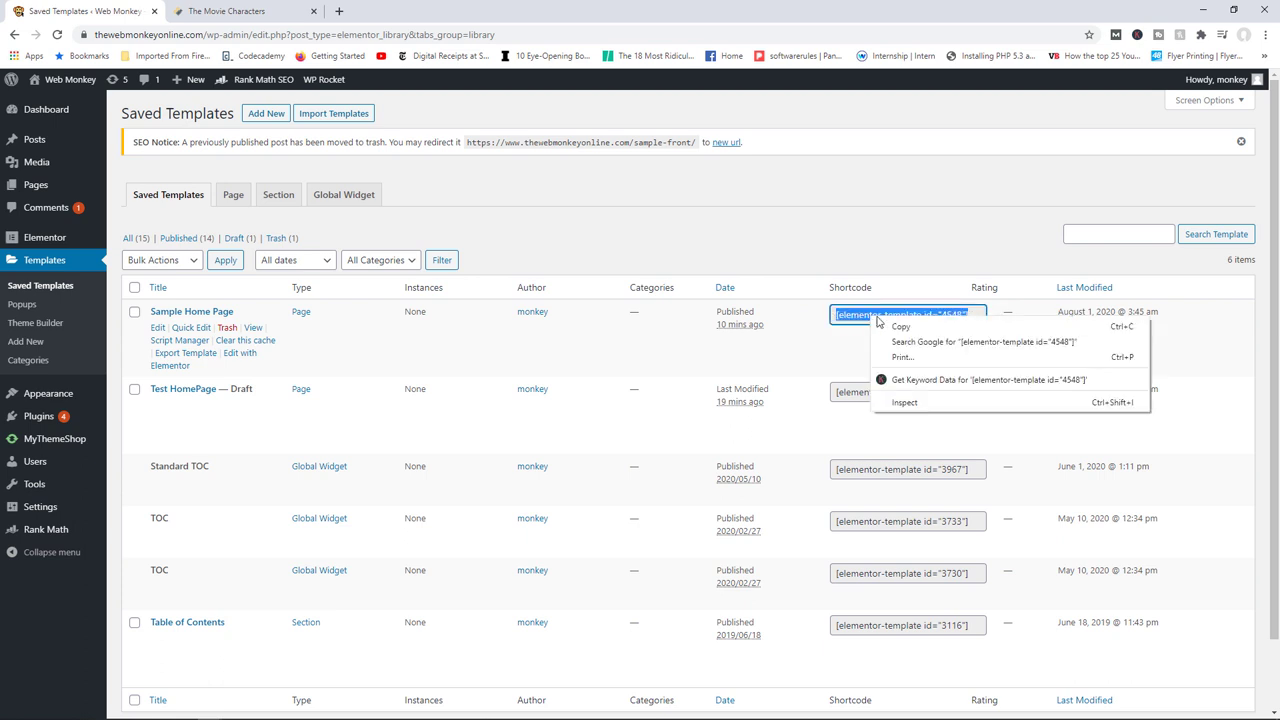
click(902, 327)
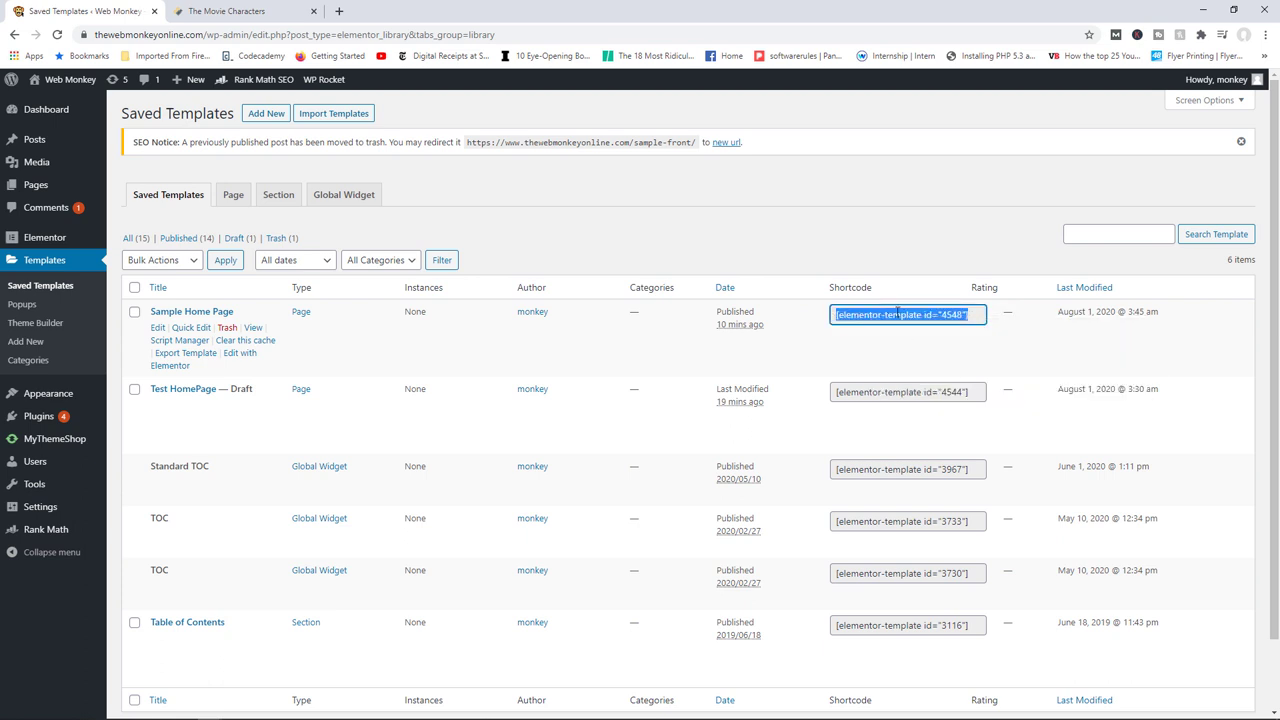
- Open Test Home Page from All Pages in the Elementor editor
click(145, 189)
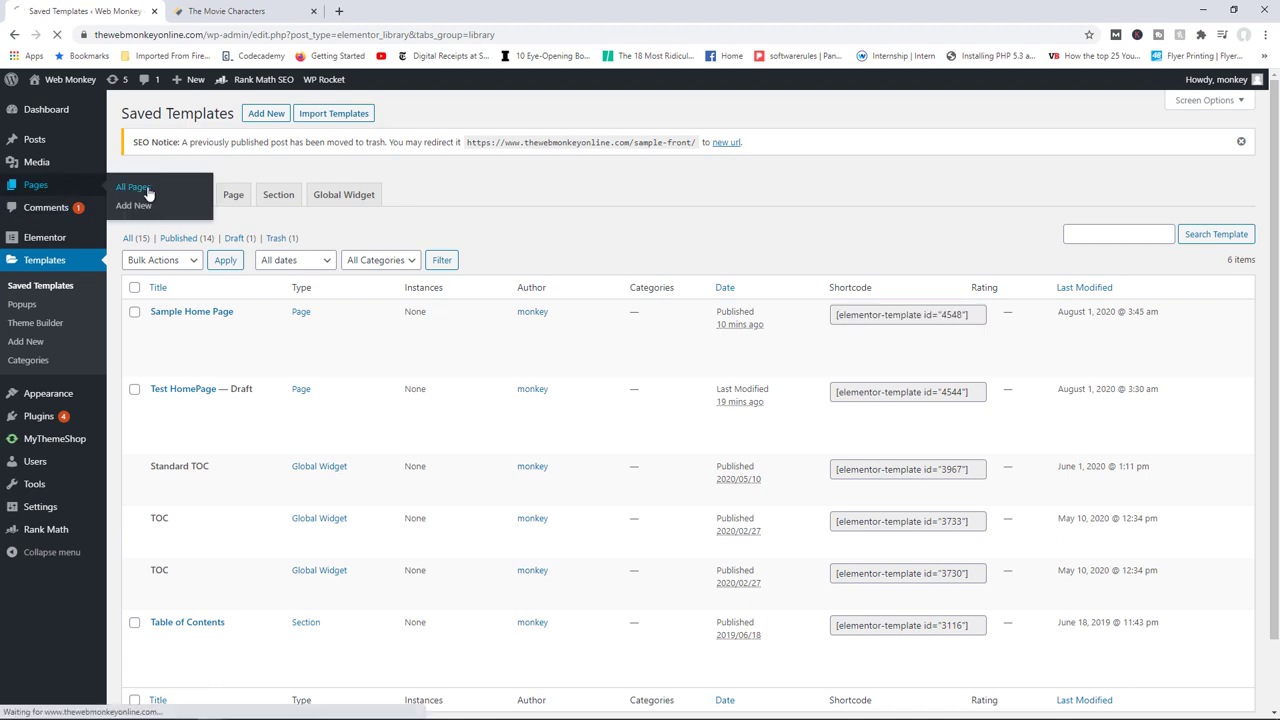
scroll(334, 331, down, 5)
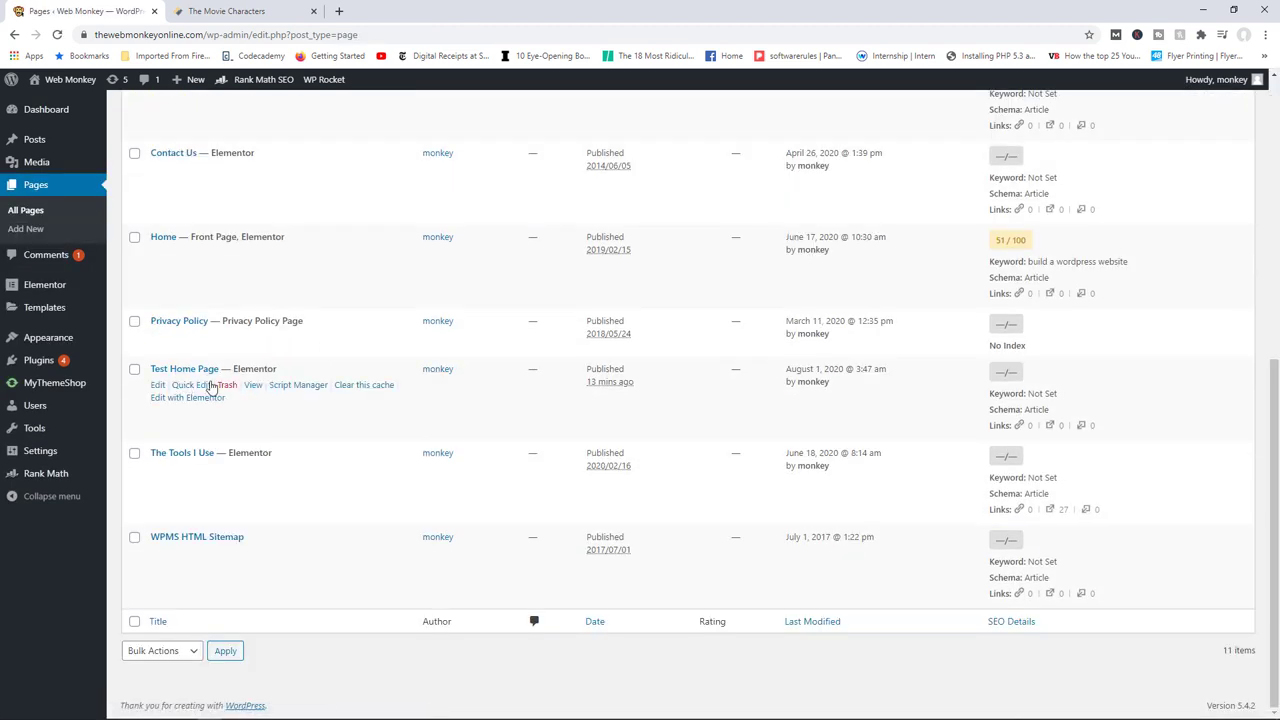
click(159, 386)
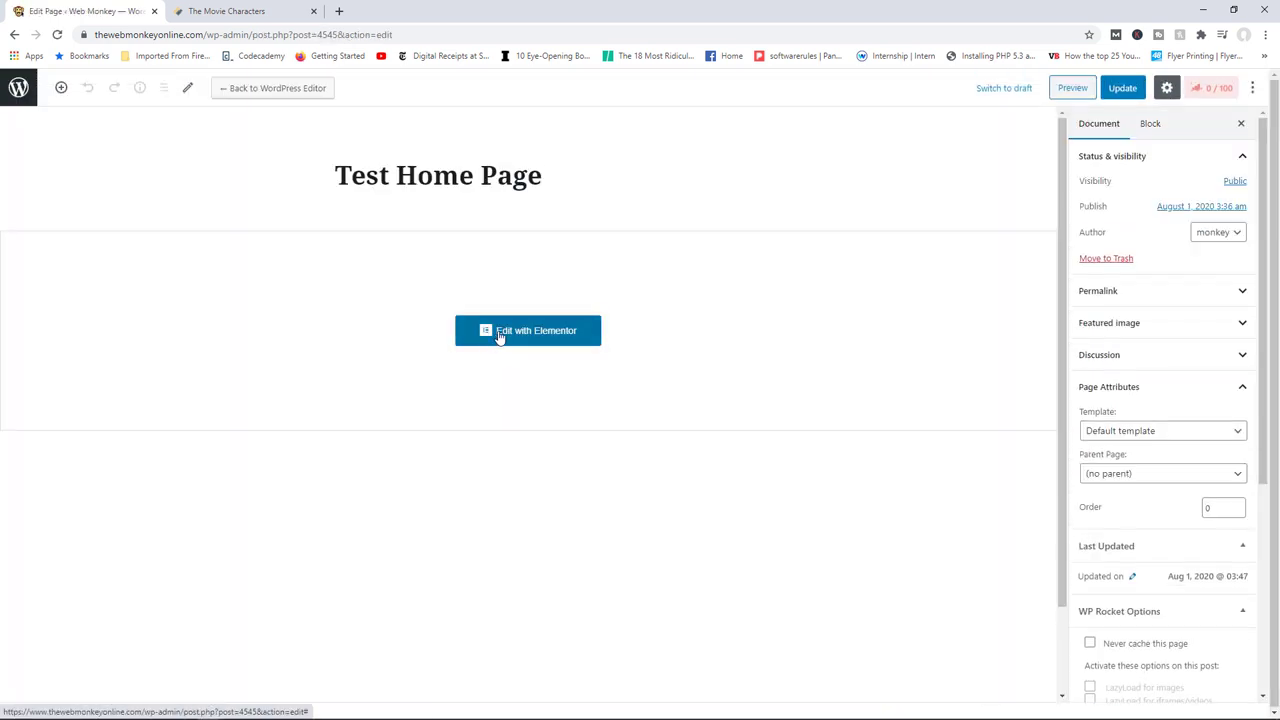
click(500, 332)
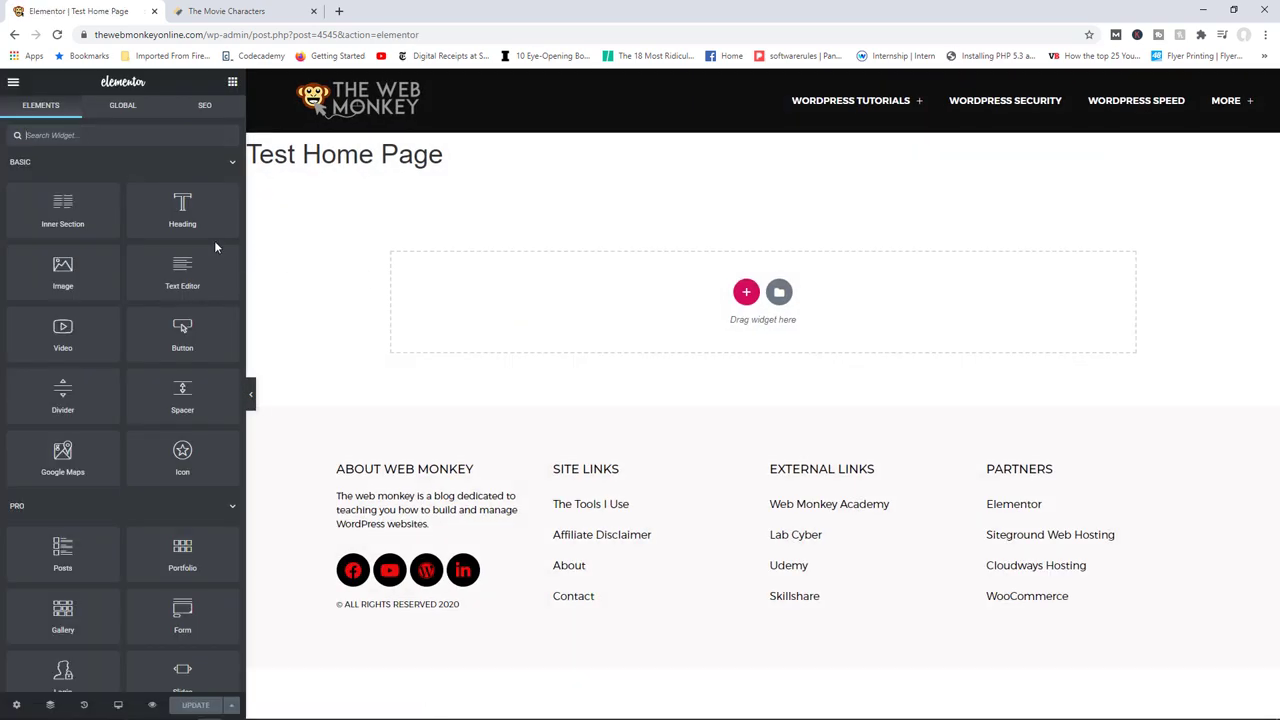
- Add a Shortcode widget holding [elementor-template id="4548"] and apply it
click(200, 168)
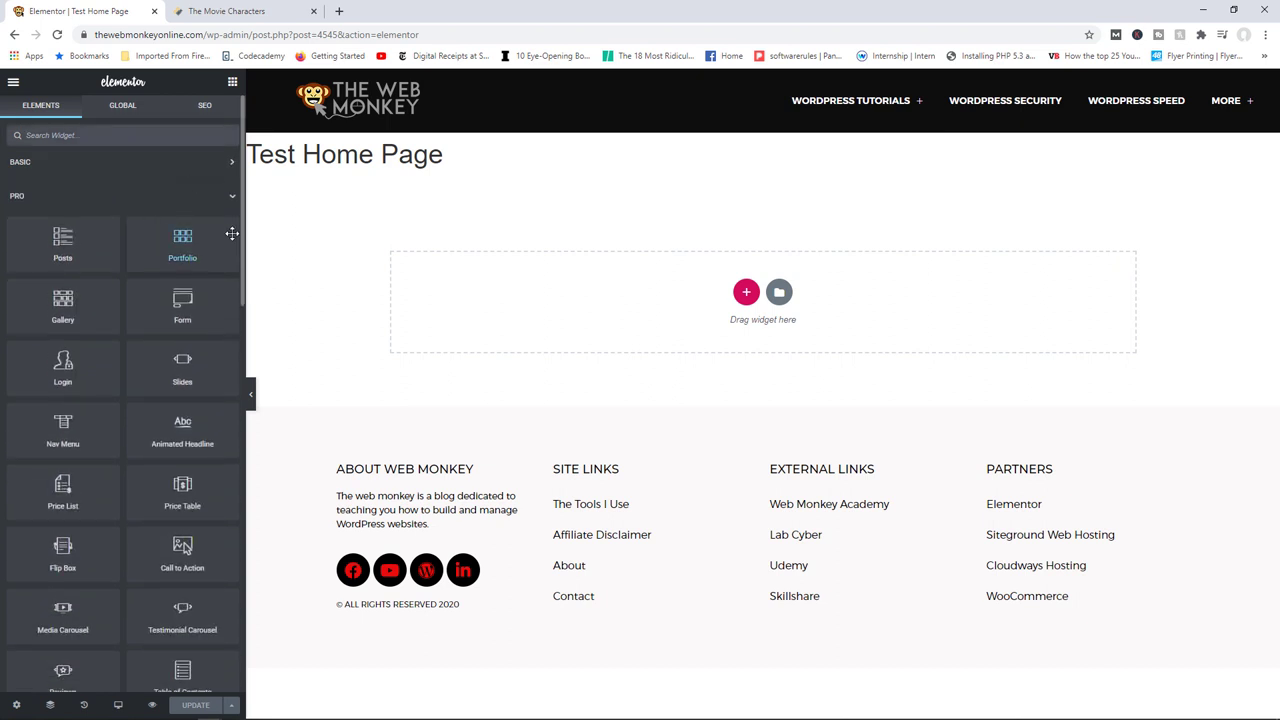
scroll(240, 235, down, 6)
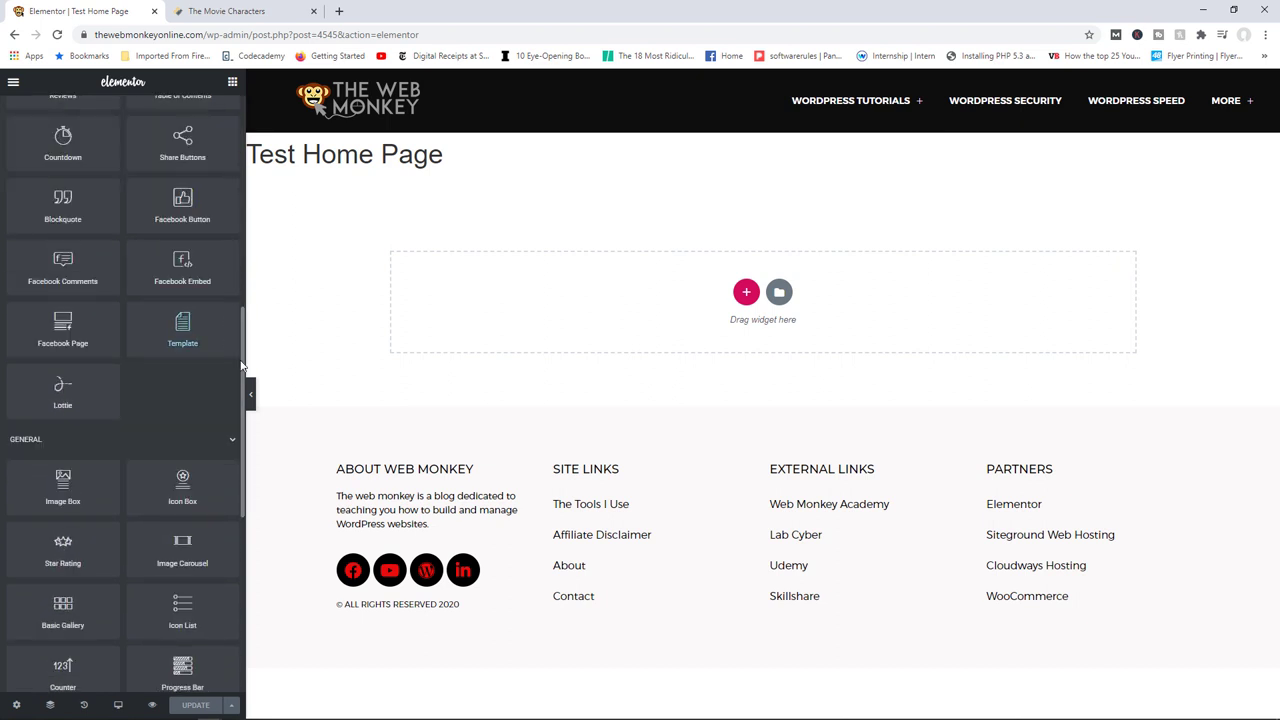
scroll(185, 467, down, 5)
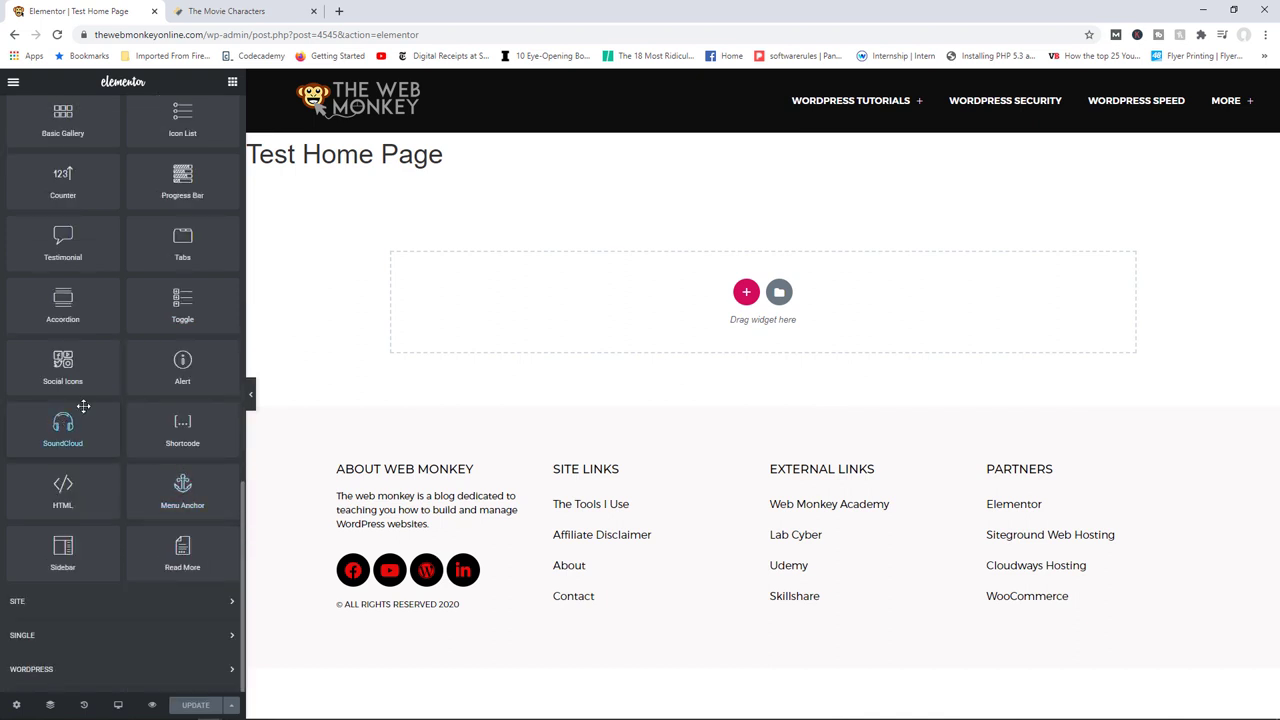
drag(182, 428, 623, 300)
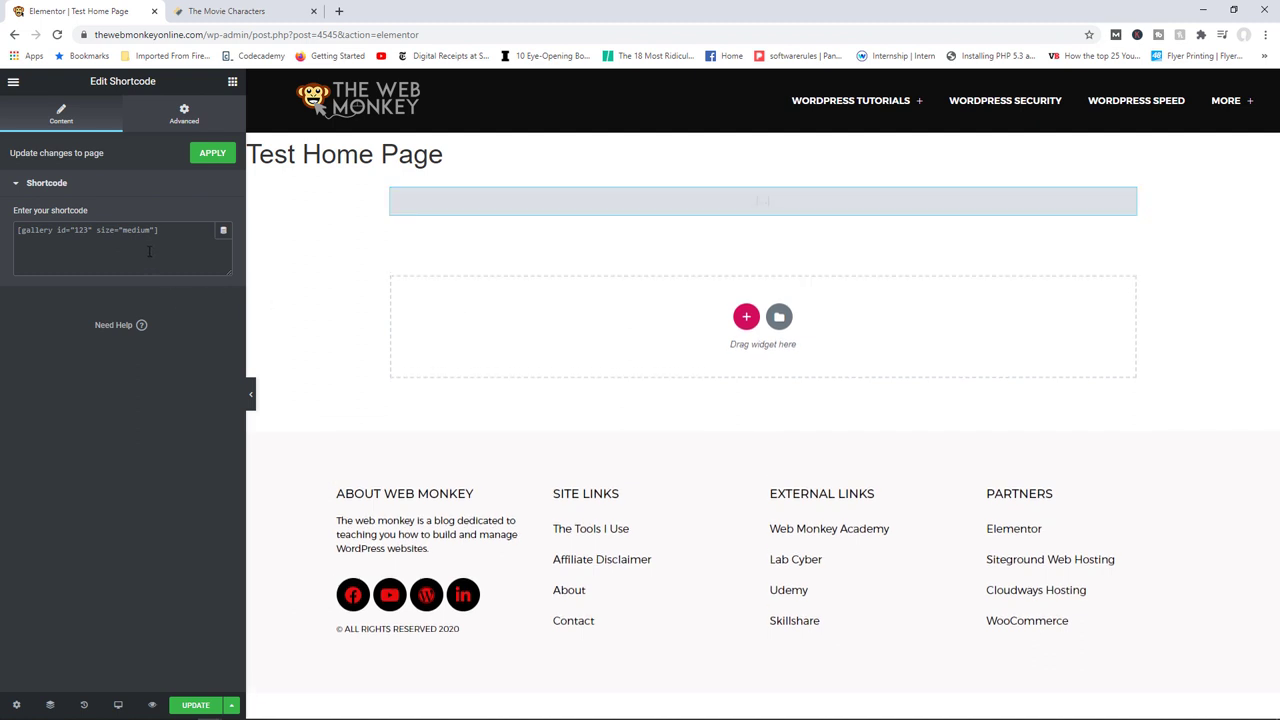
key(ctrl+v)
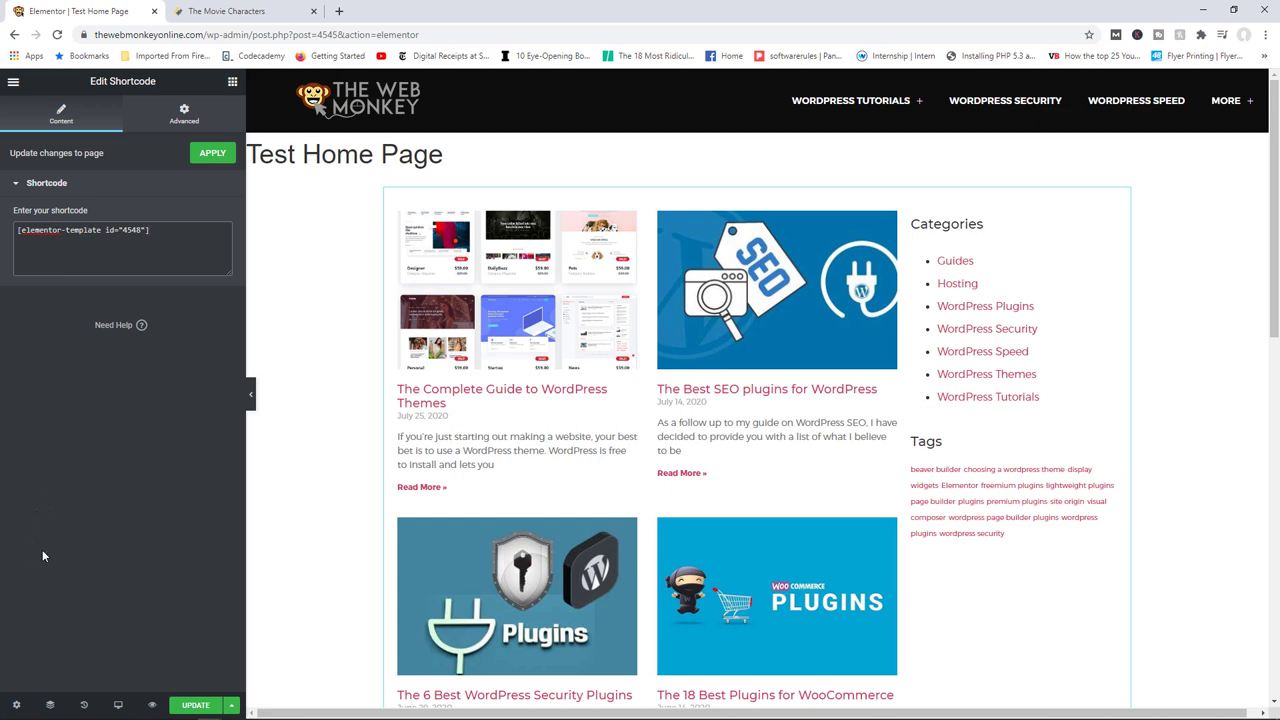
click(221, 161)
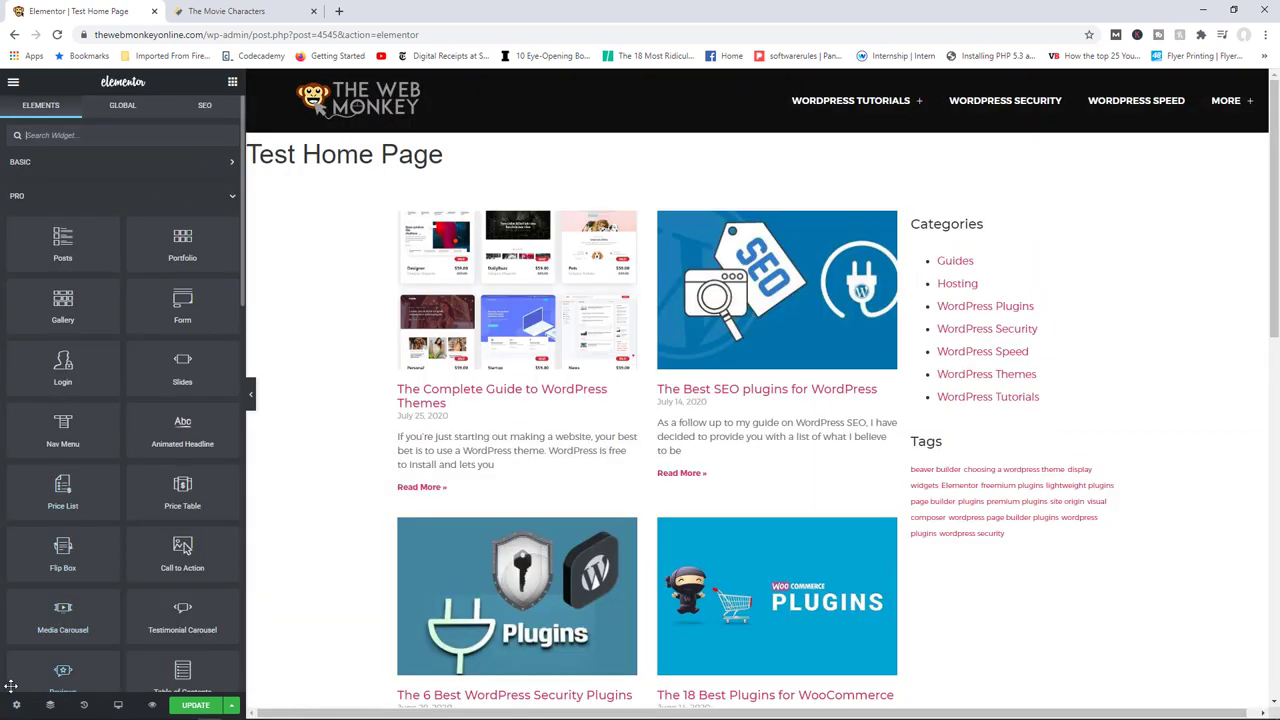
- Turn on Hide Title in Test Home Page's settings and update the page
click(16, 705)
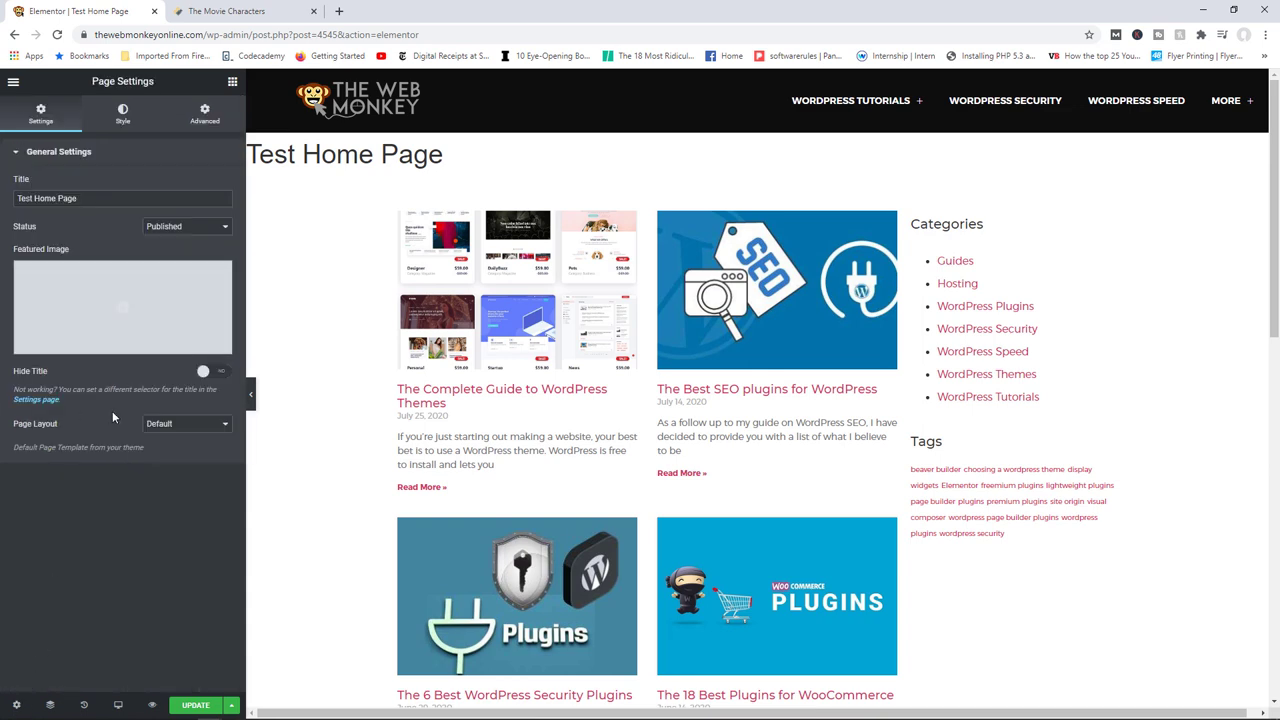
mouse_move(192, 348)
click(207, 373)
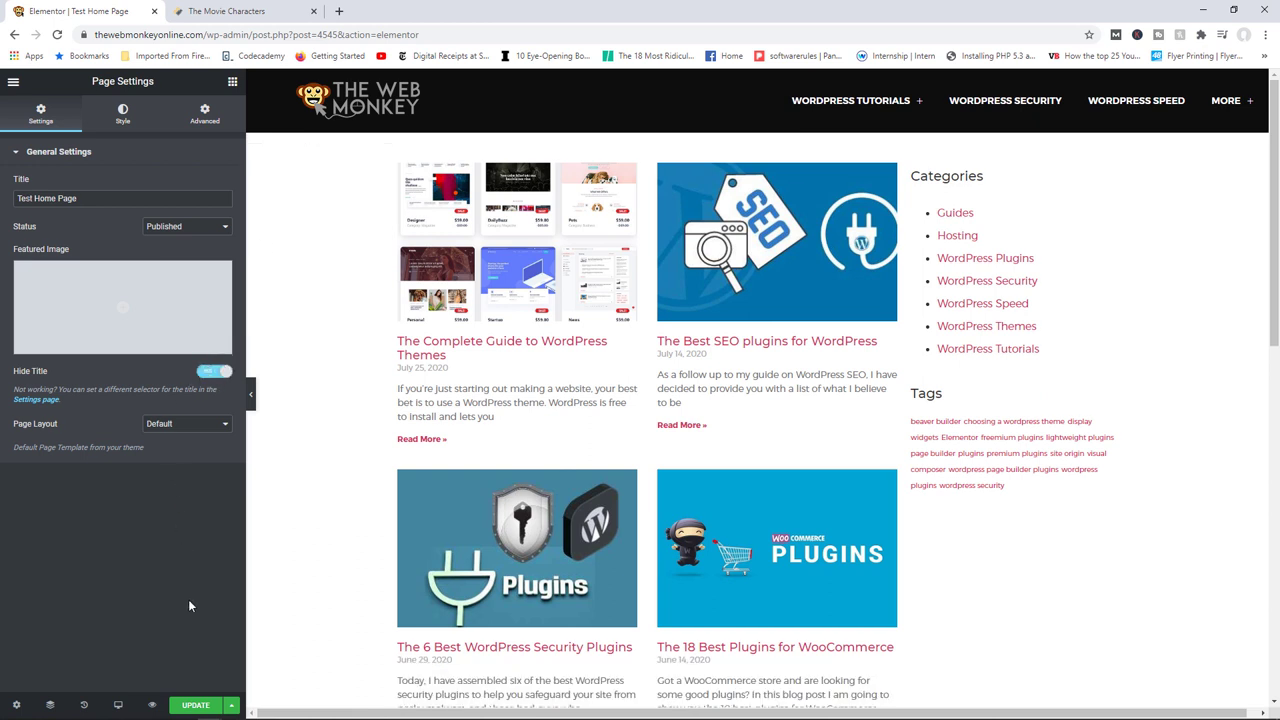
click(196, 705)
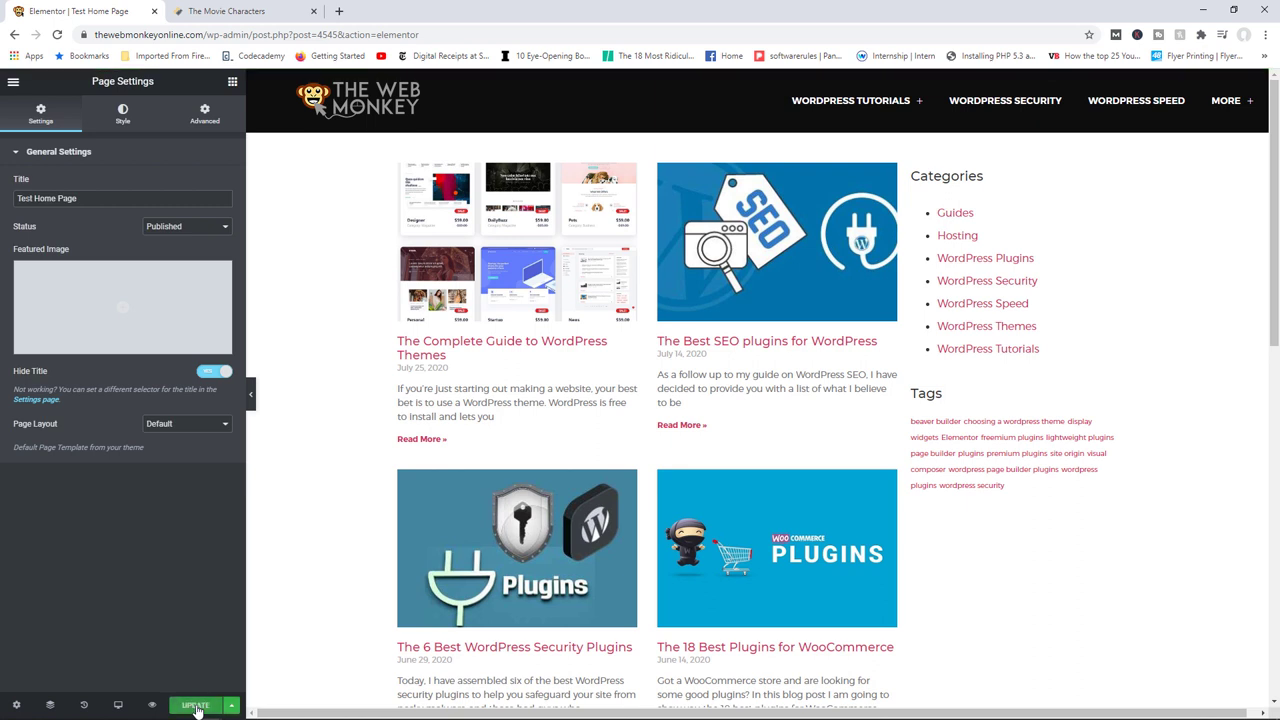
click(197, 706)
click(13, 82)
- Under Settings > Reading, set the Homepage to Test Home Page, save, and view the live site
click(83, 288)
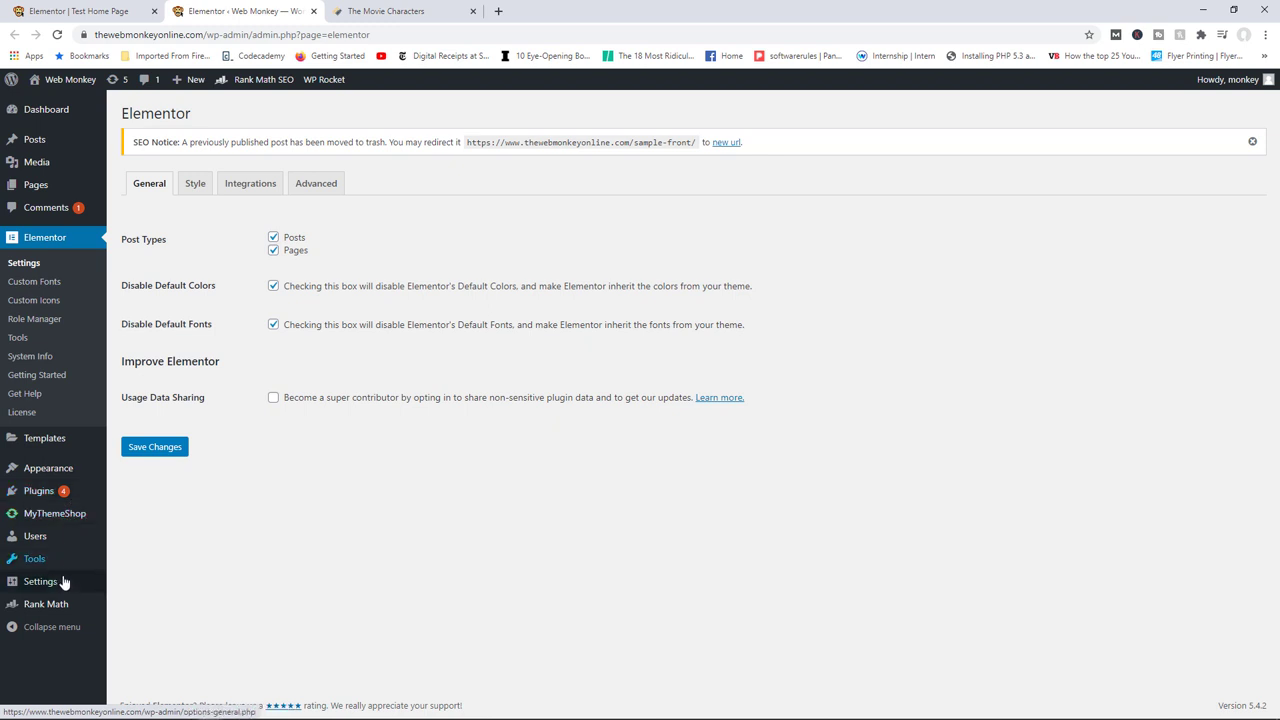
mouse_move(60, 582)
click(165, 459)
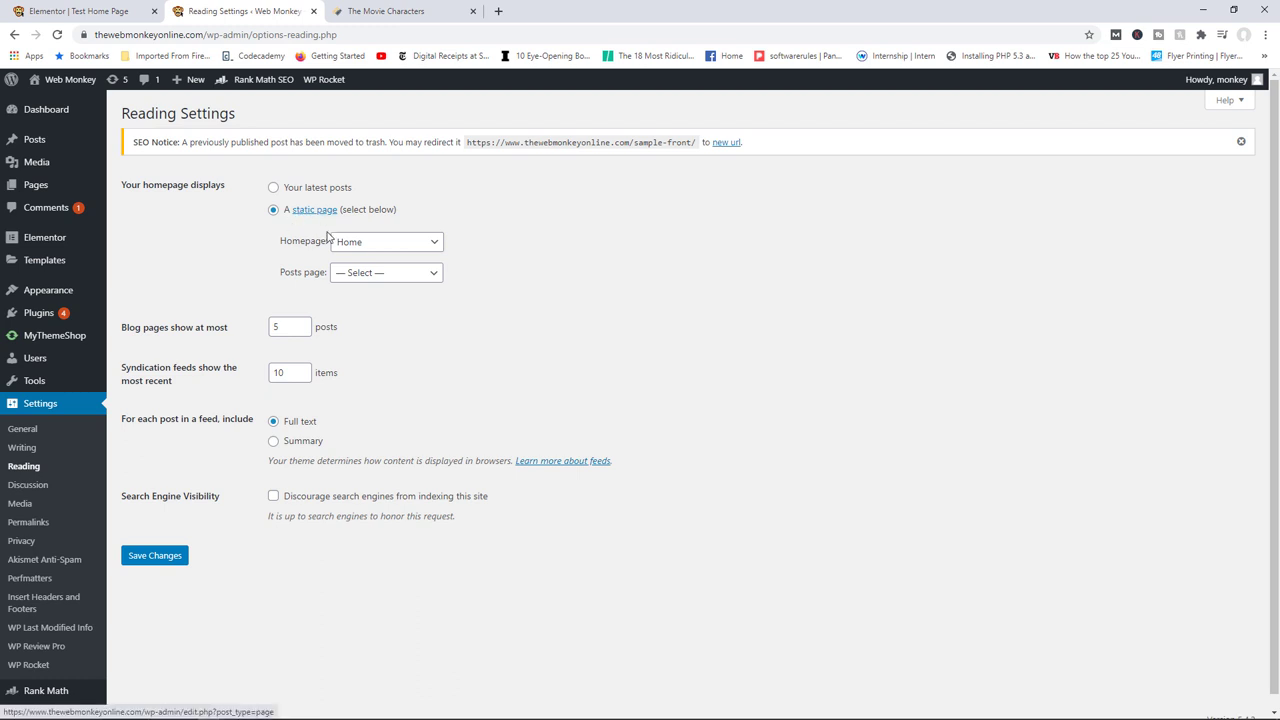
click(360, 243)
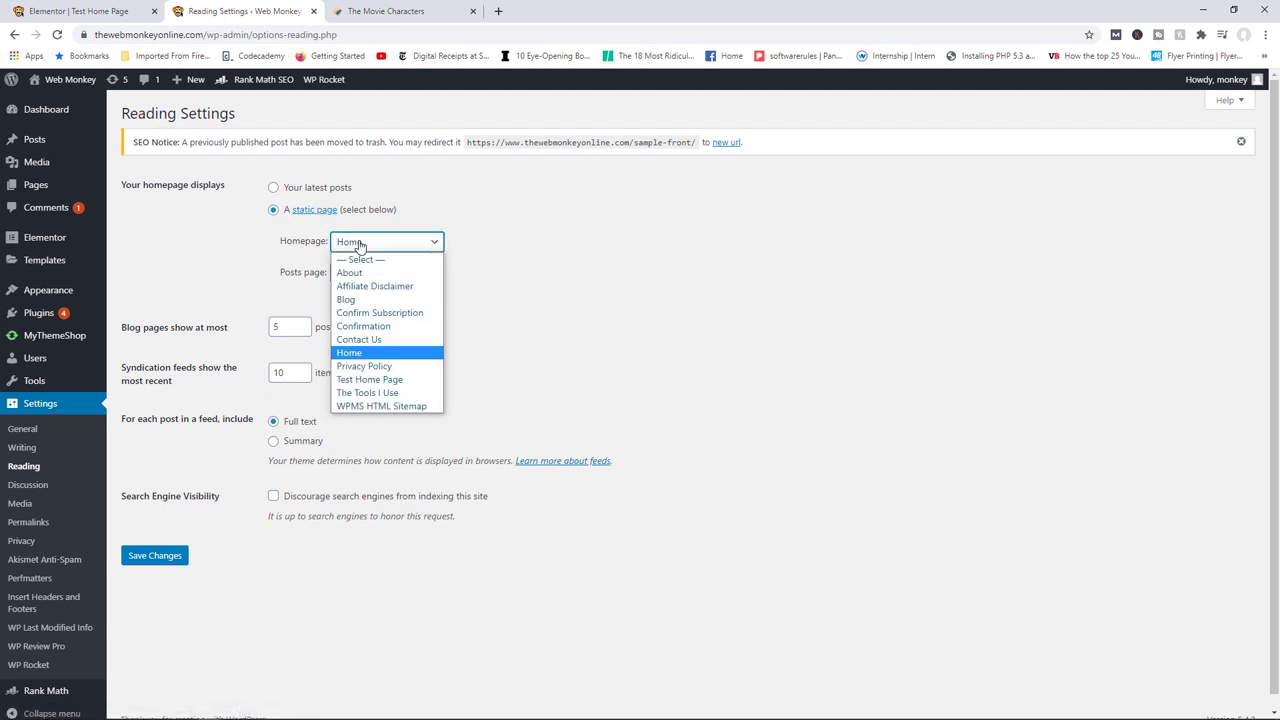
click(370, 380)
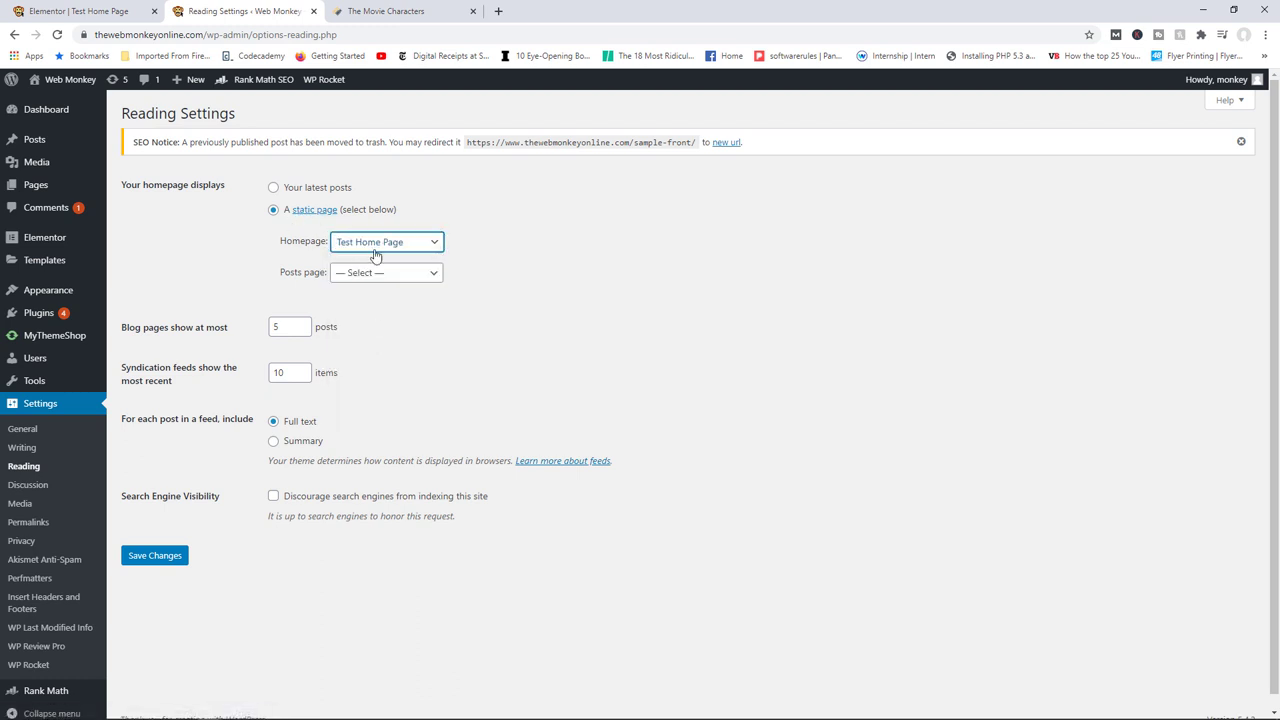
click(159, 557)
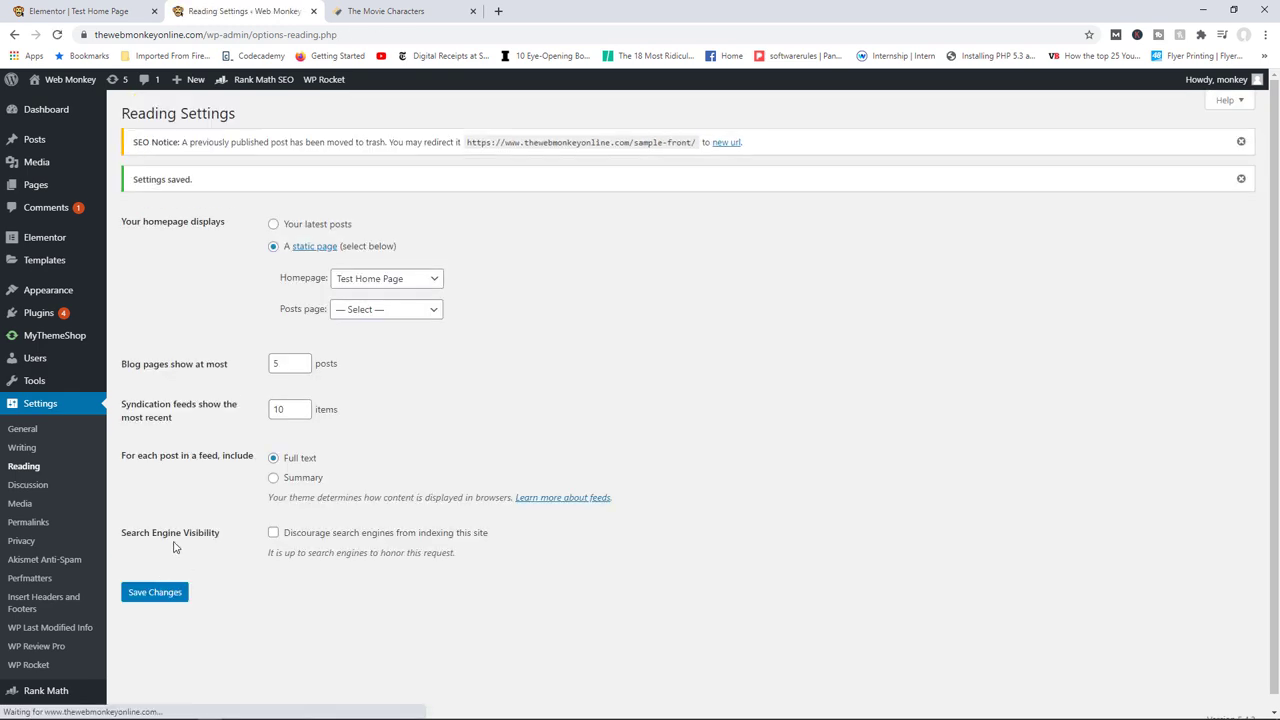
click(90, 88)
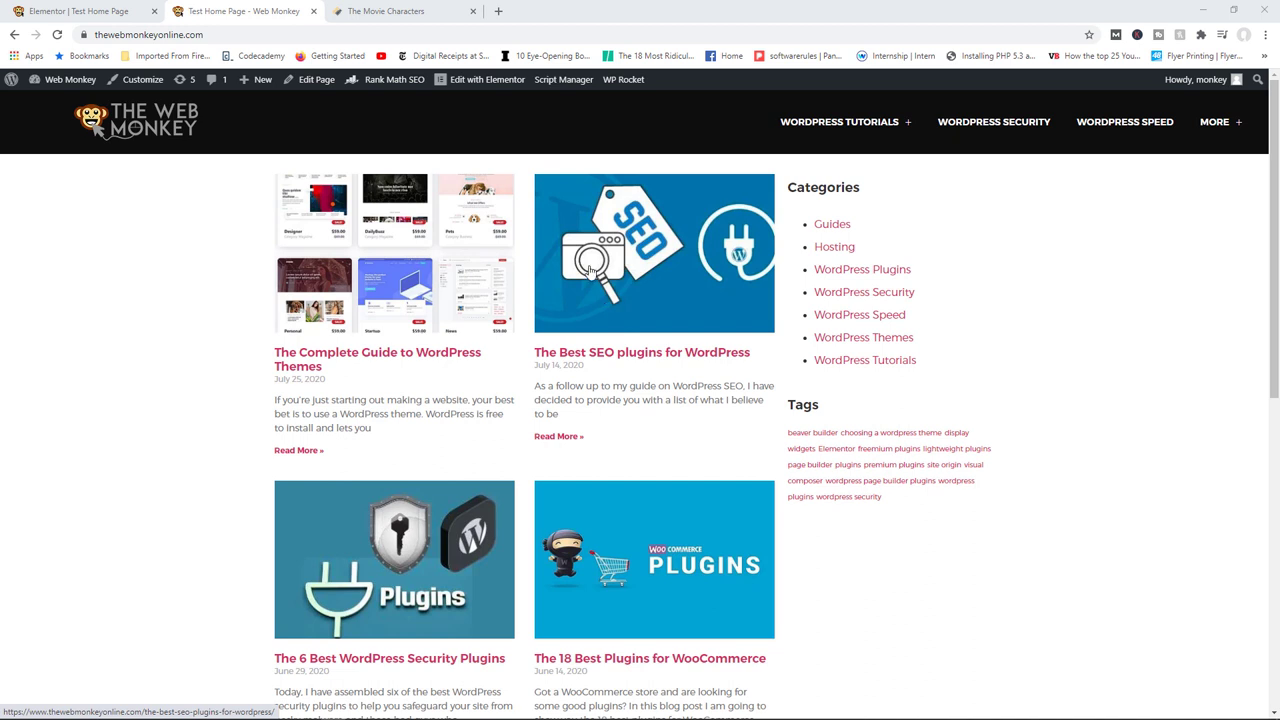
- Return to the Elementor editor tab and exit it to the WordPress dashboard
click(80, 11)
click(14, 82)
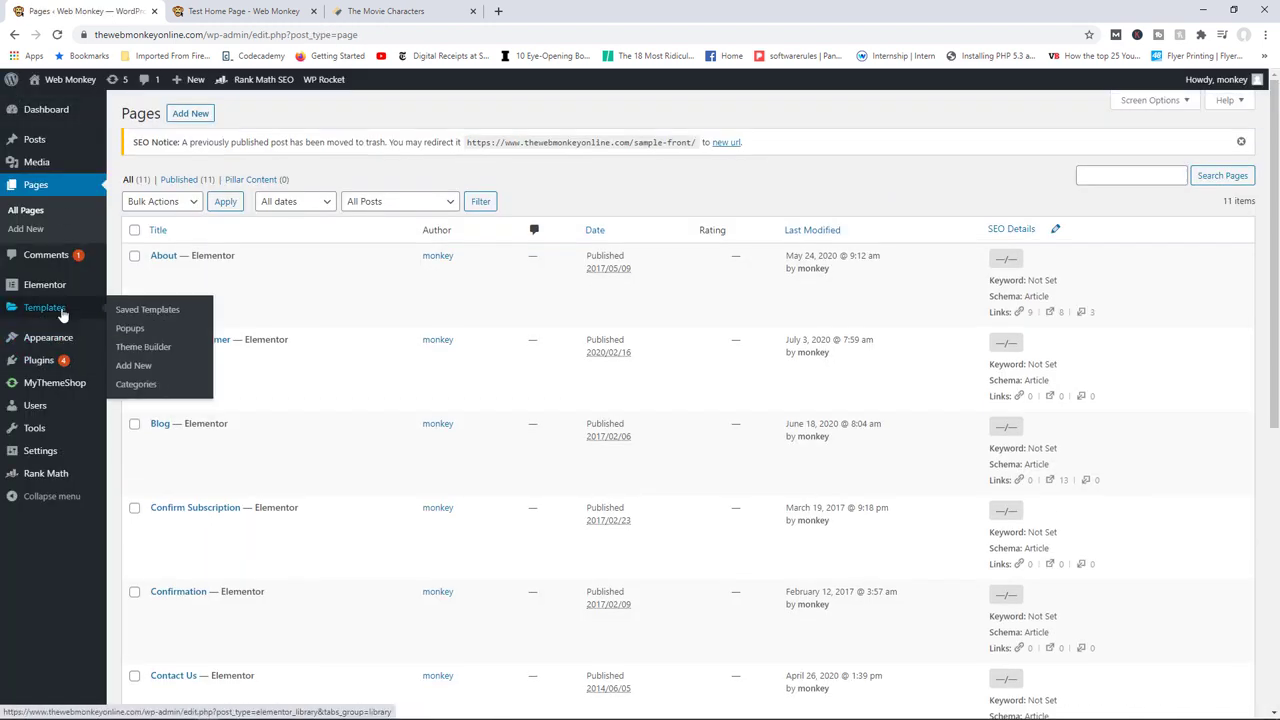
- From Saved Templates, edit the Sample Home Page template with Elementor
click(138, 316)
mouse_move(205, 325)
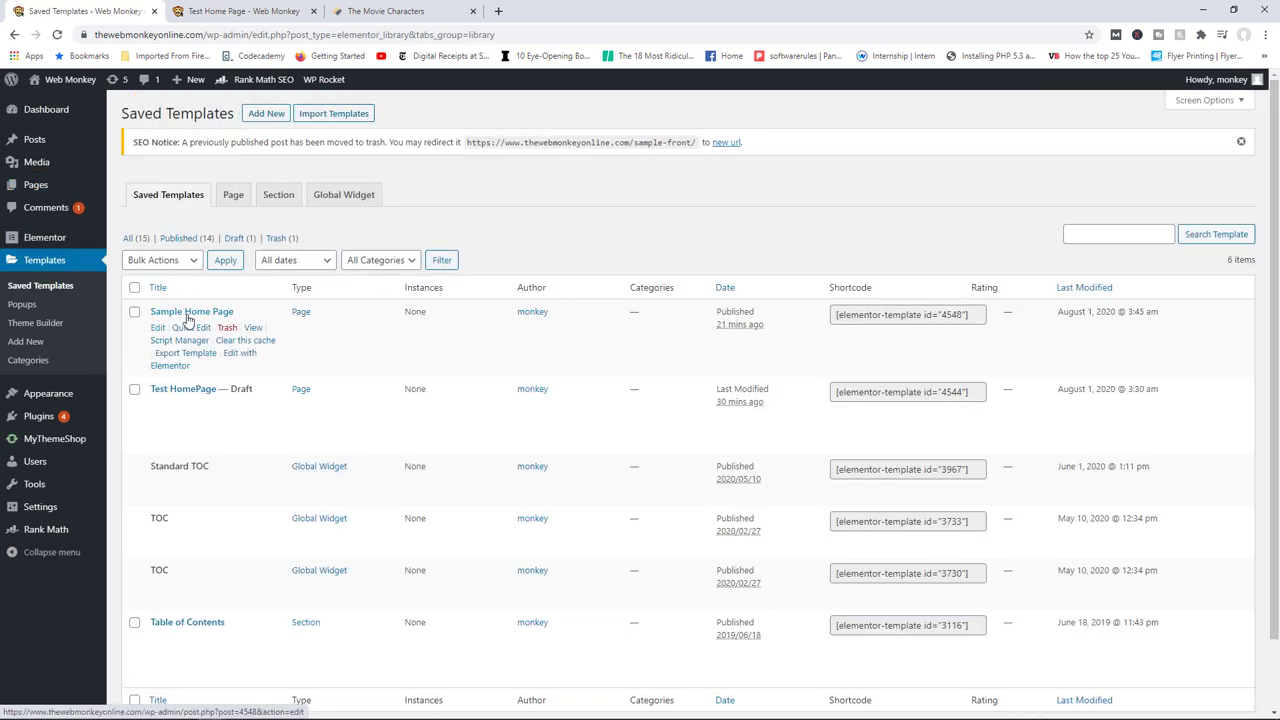
click(237, 361)
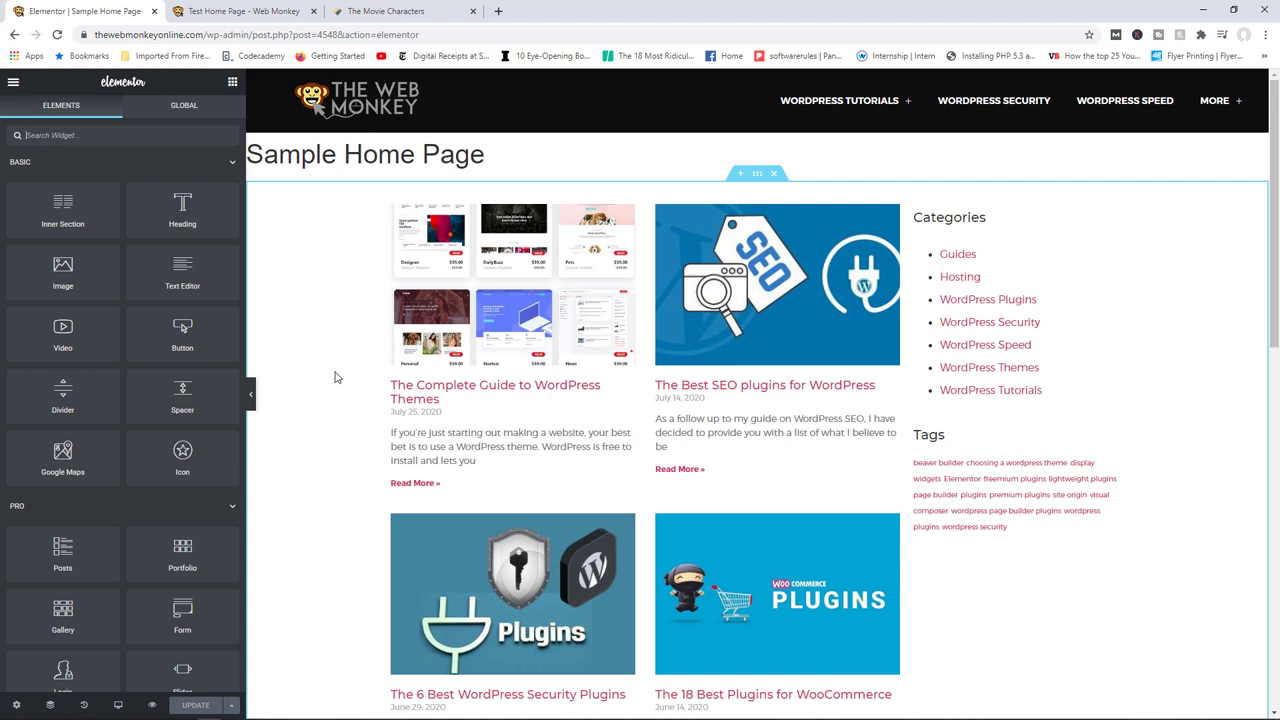
- Switch back to the live Test Home Page browser tab
key(ctrl+Tab)
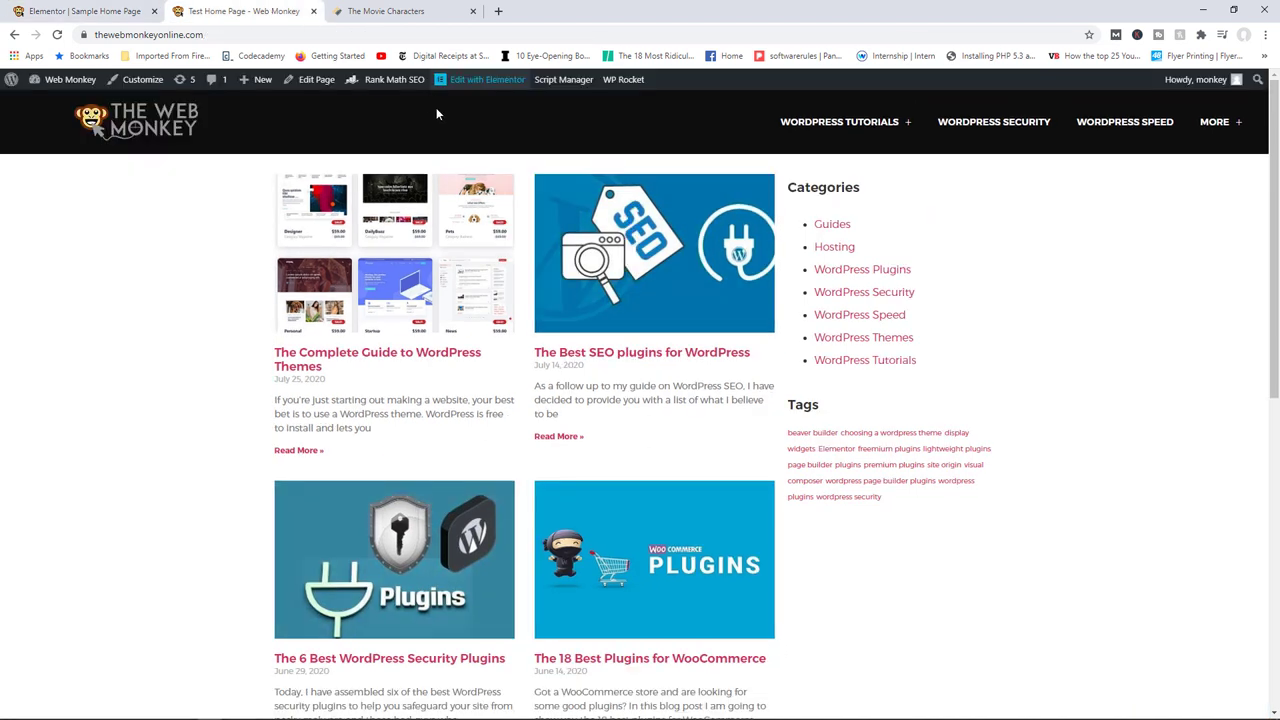